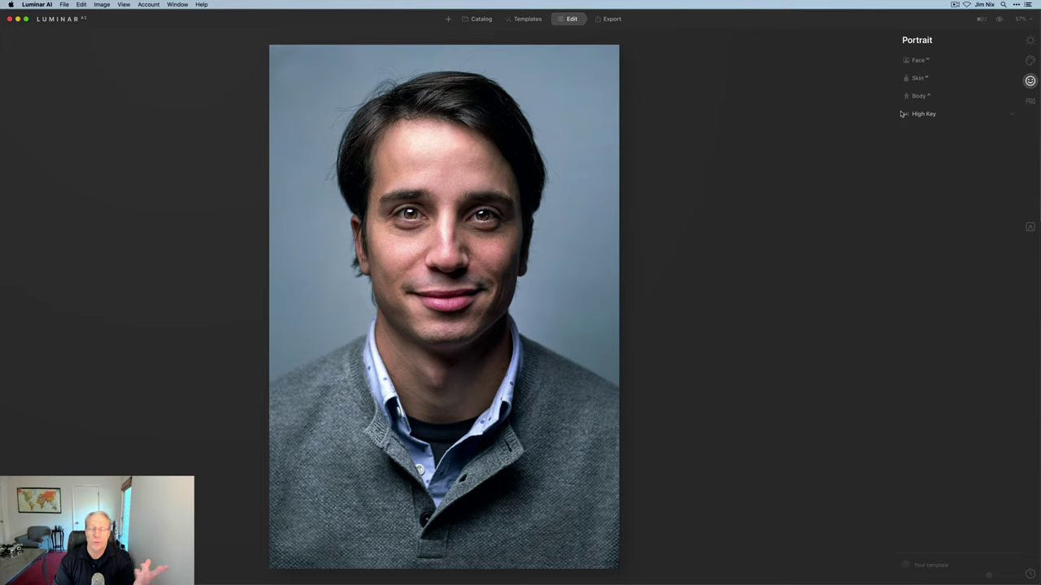
- Set the man's portrait to a Face Light of 10 and a Slim Face of 6 in the Face AI tool
left_click(924, 62)
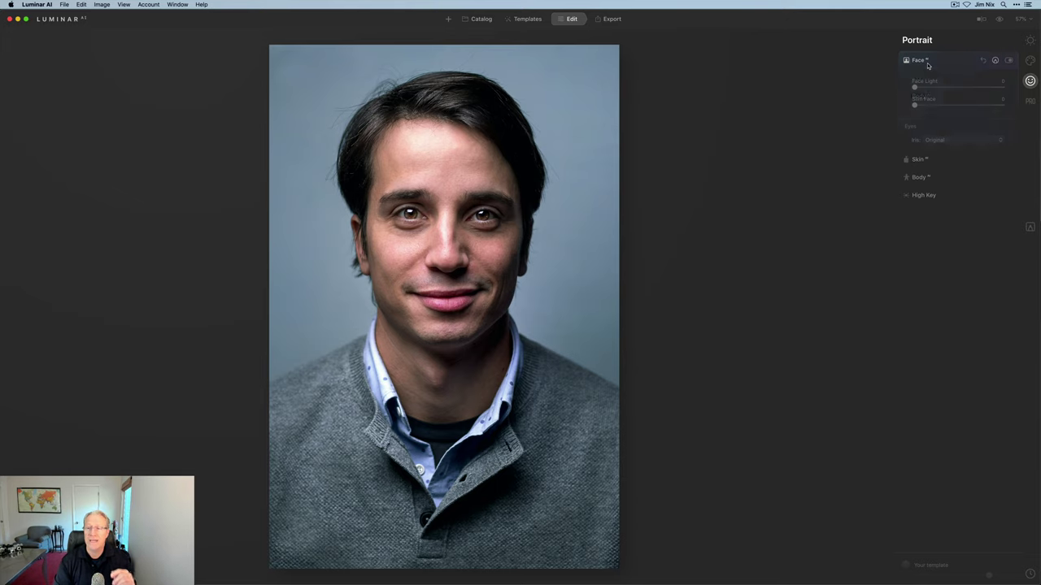
mouse_move(917, 91)
left_mouse_down()
mouse_move(992, 90)
mouse_move(914, 90)
mouse_move(923, 89)
left_mouse_up()
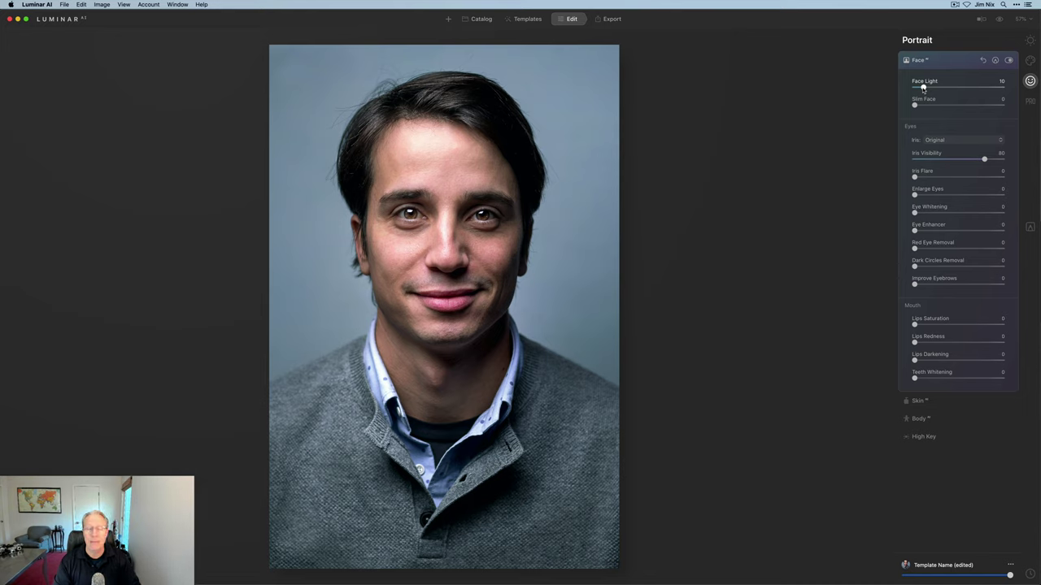
left_click_drag(914, 105, 919, 104)
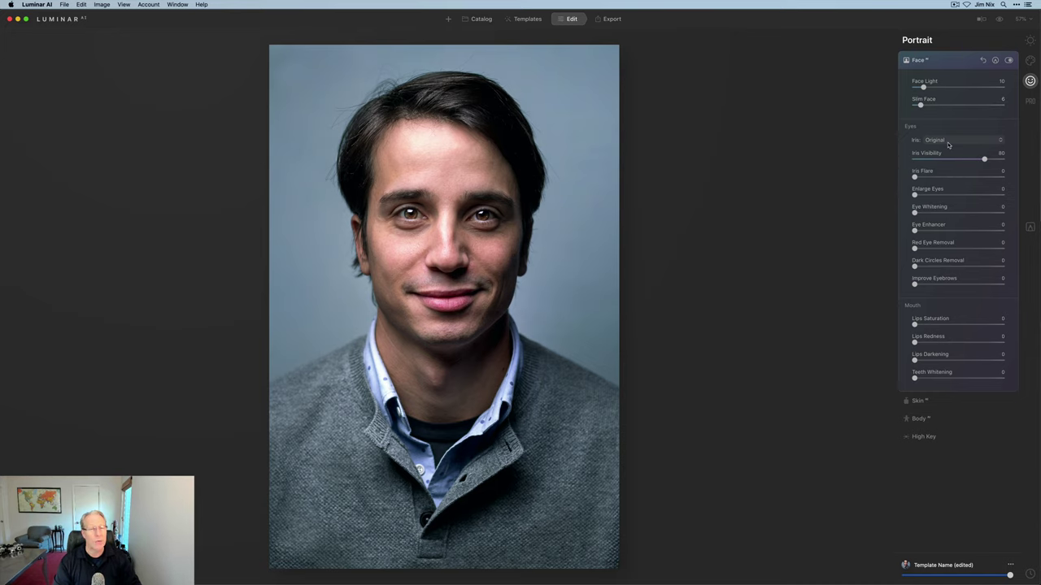
- Keep the Original iris and set Eye Whitening to 47, Eye Enhancer to 27, Dark Circles Removal to 24, Improve Eyebrows to 12 and Lips Saturation to 7
left_click(947, 142)
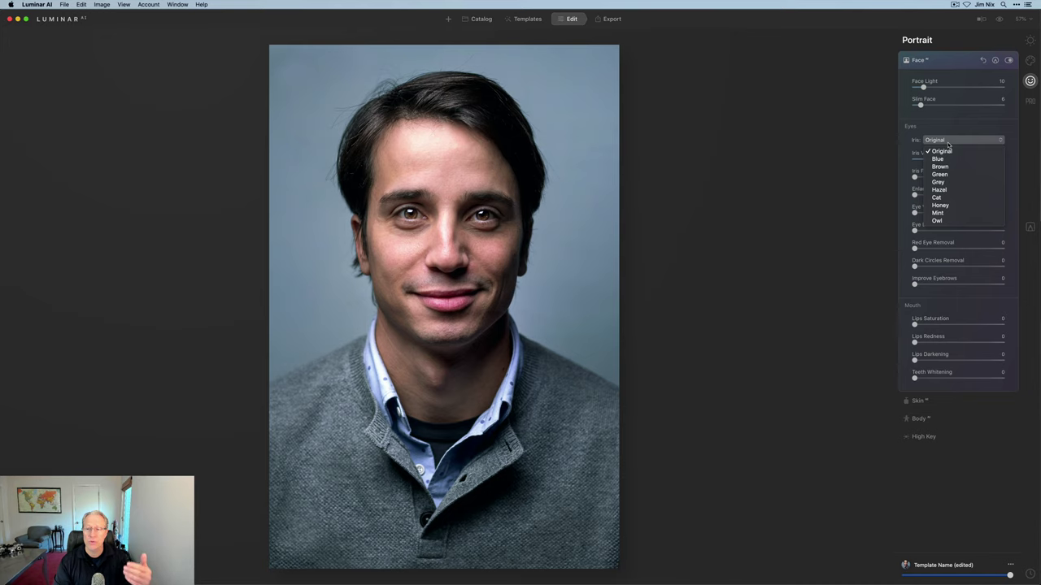
left_click(953, 148)
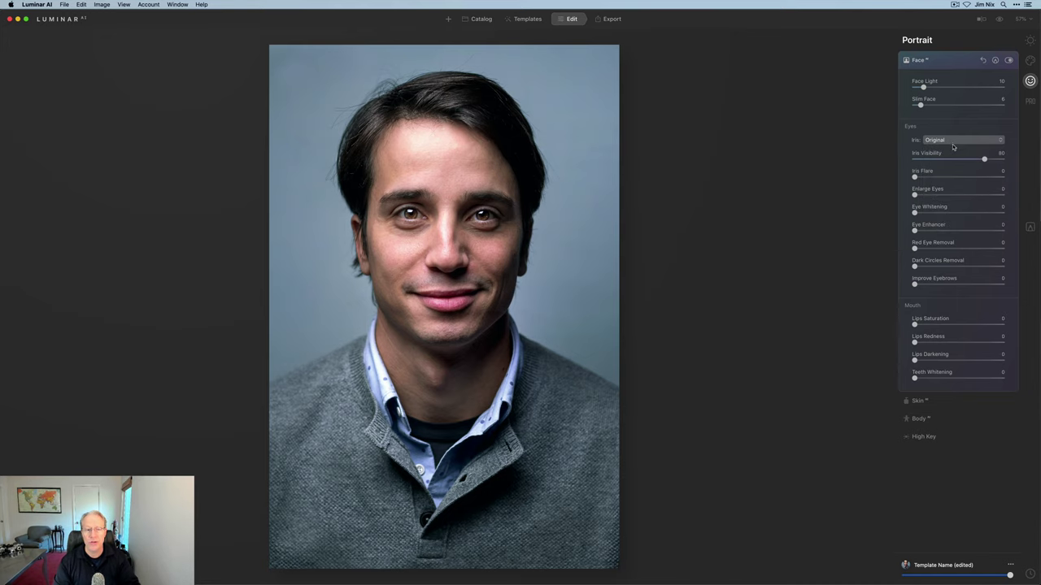
left_click_drag(915, 213, 939, 233)
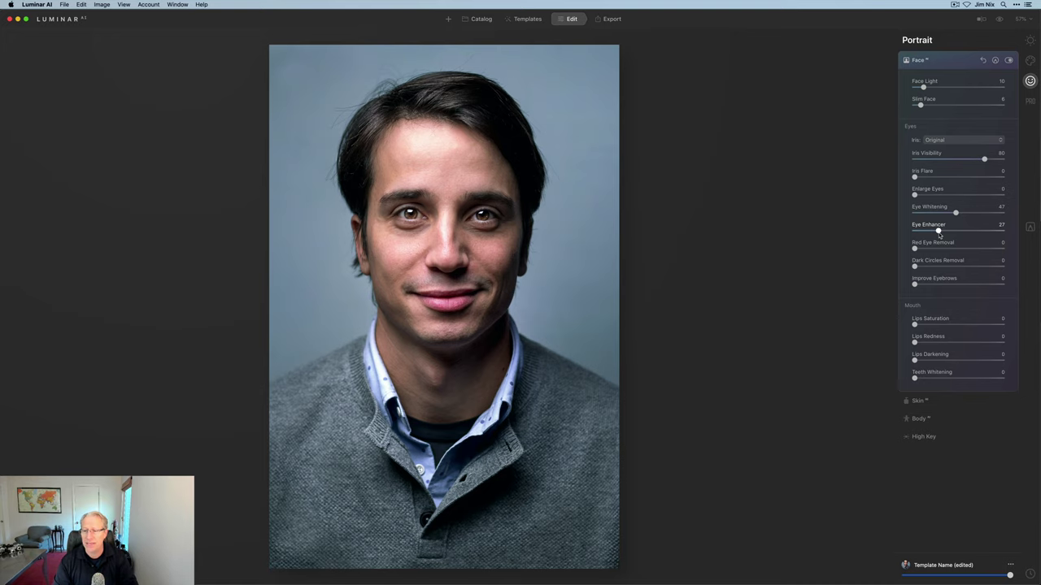
left_click_drag(914, 266, 925, 284)
left_click_drag(914, 325, 921, 324)
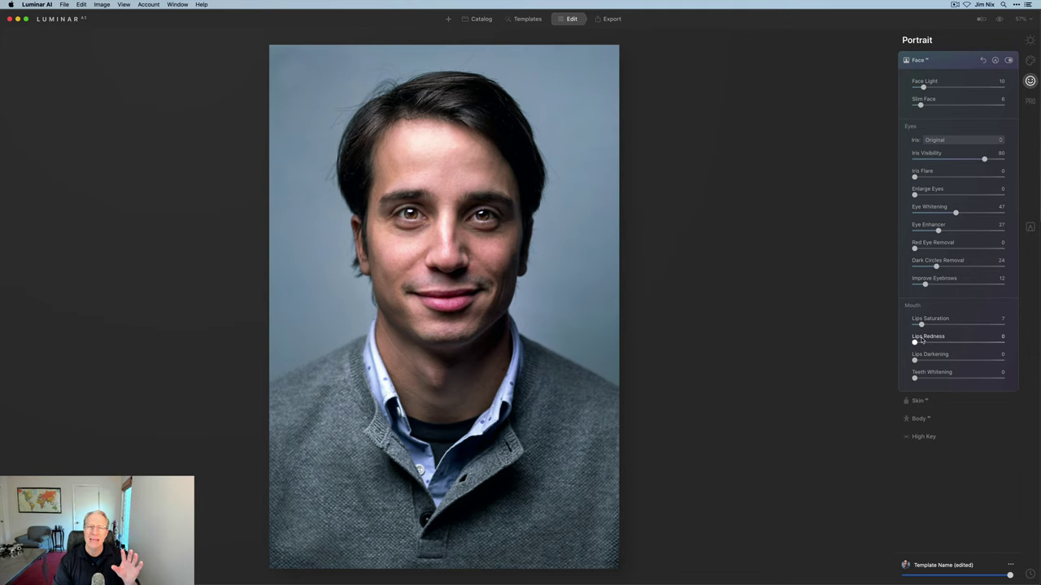
- Set the Skin AI Amount to 15 and Shine Removal to 100, and compare the portrait with and without the skin adjustment
left_click(918, 401)
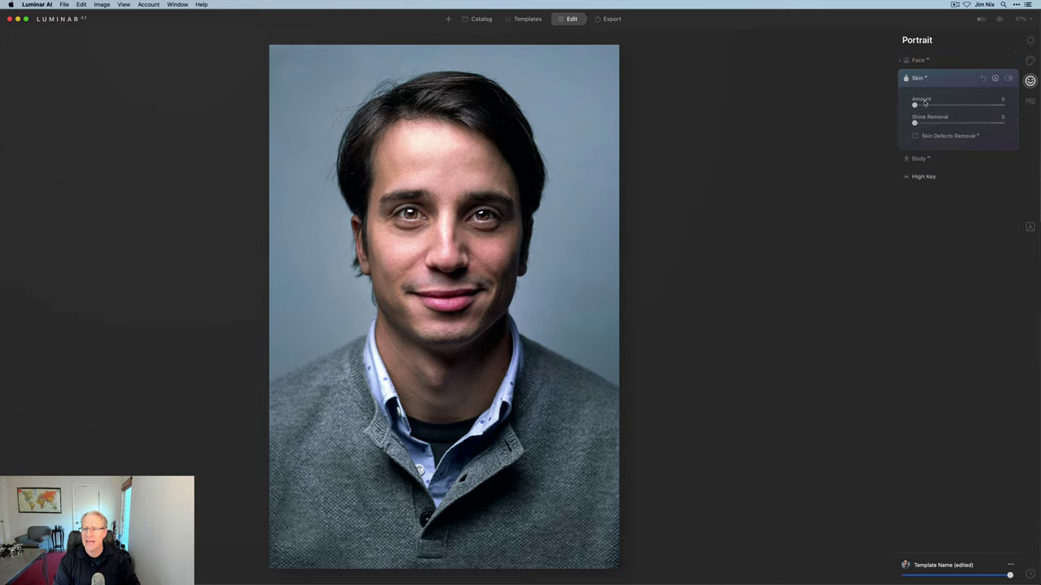
left_click_drag(914, 106, 927, 107)
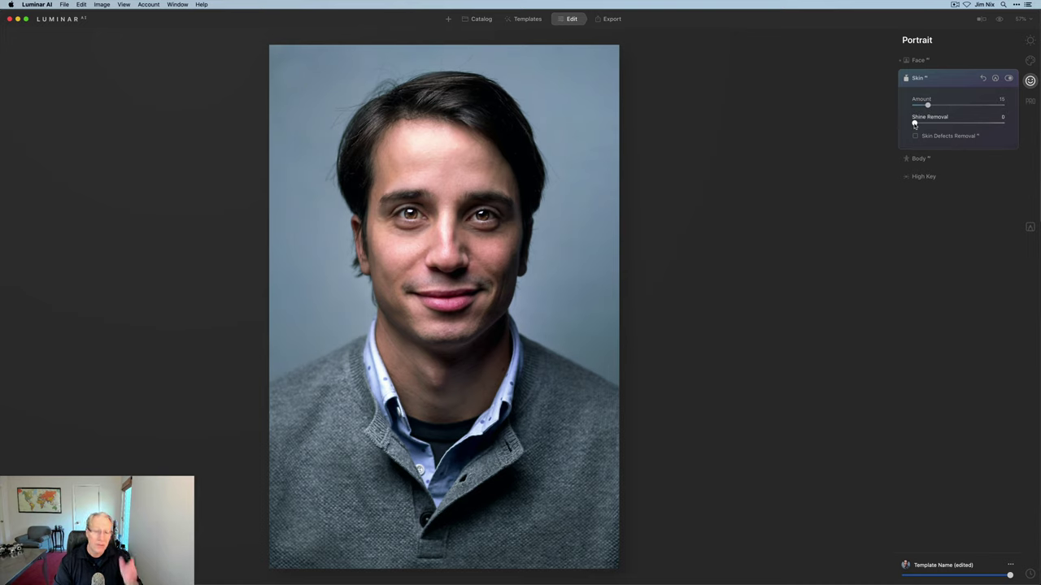
left_click_drag(914, 122, 1014, 120)
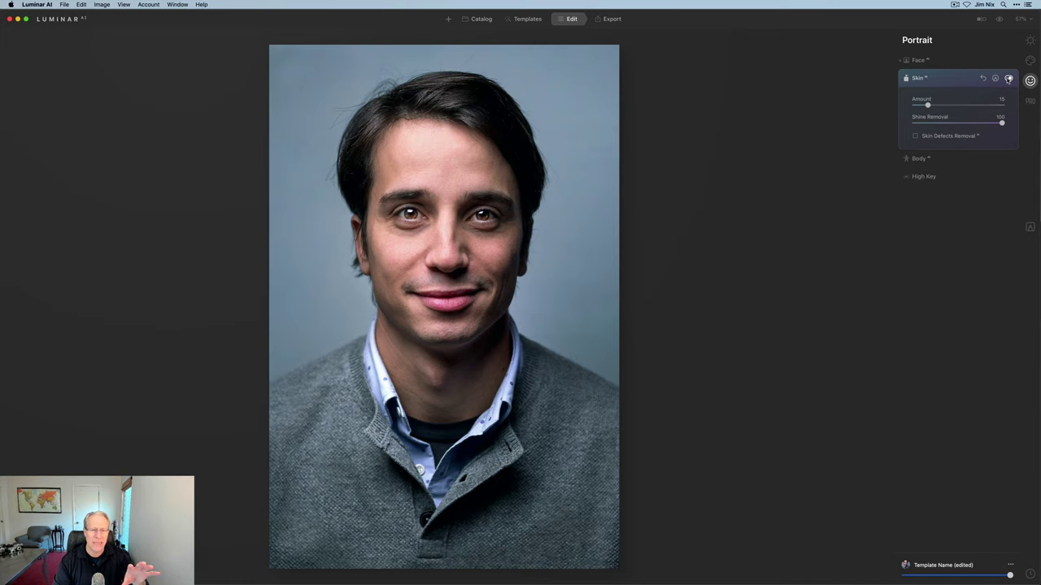
left_click(1008, 78)
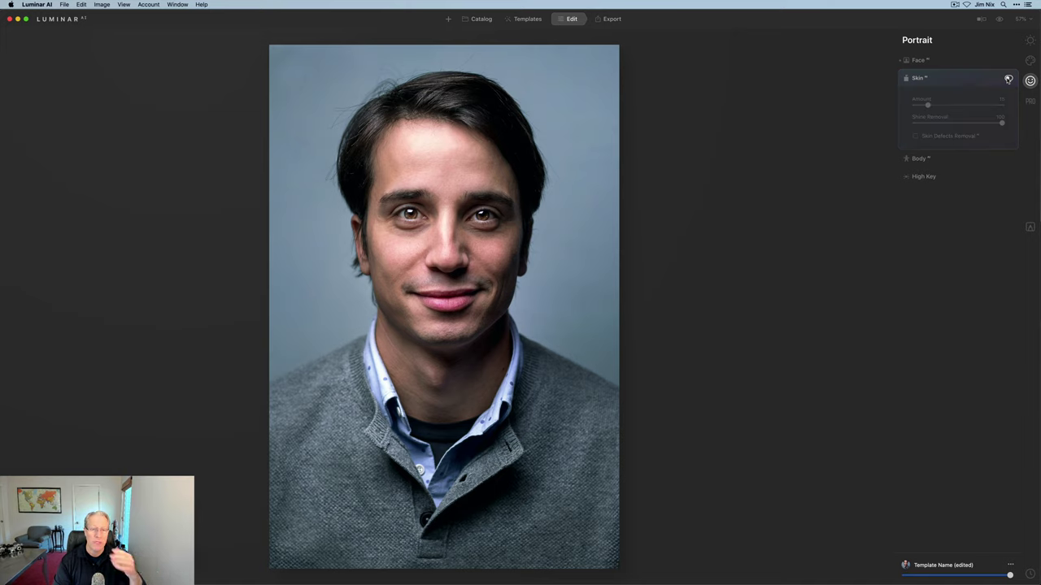
left_click(1008, 79)
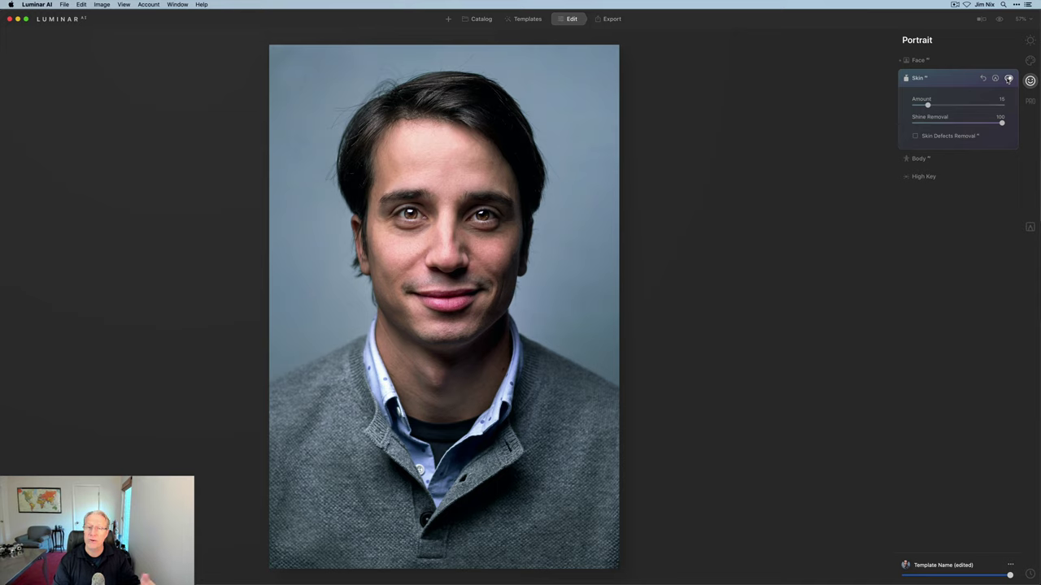
- Compare the original and edited face in the split before/after view, moving the divider across the face
left_click(982, 20)
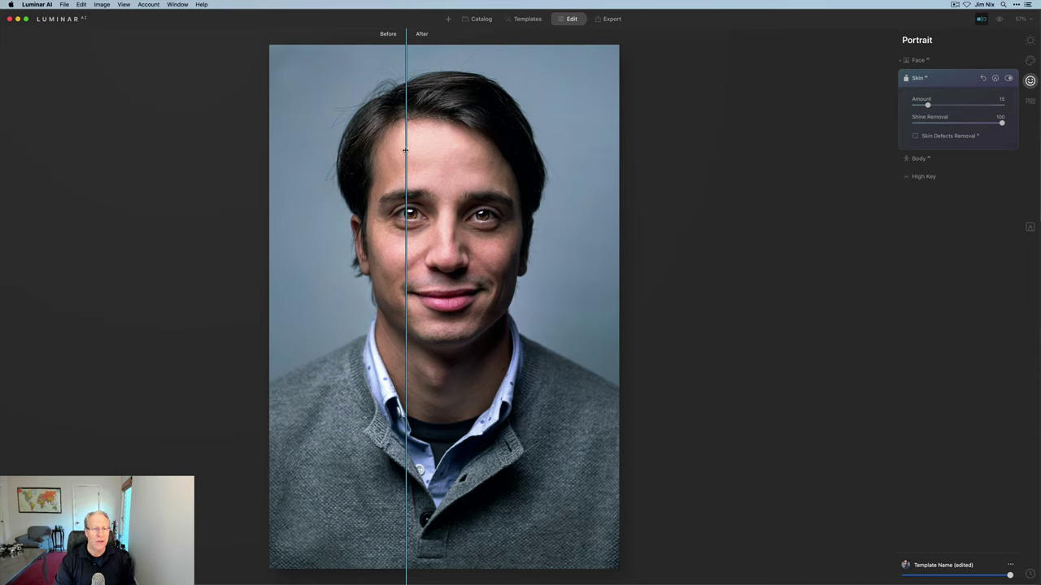
left_click_drag(406, 151, 423, 169)
left_click(982, 19)
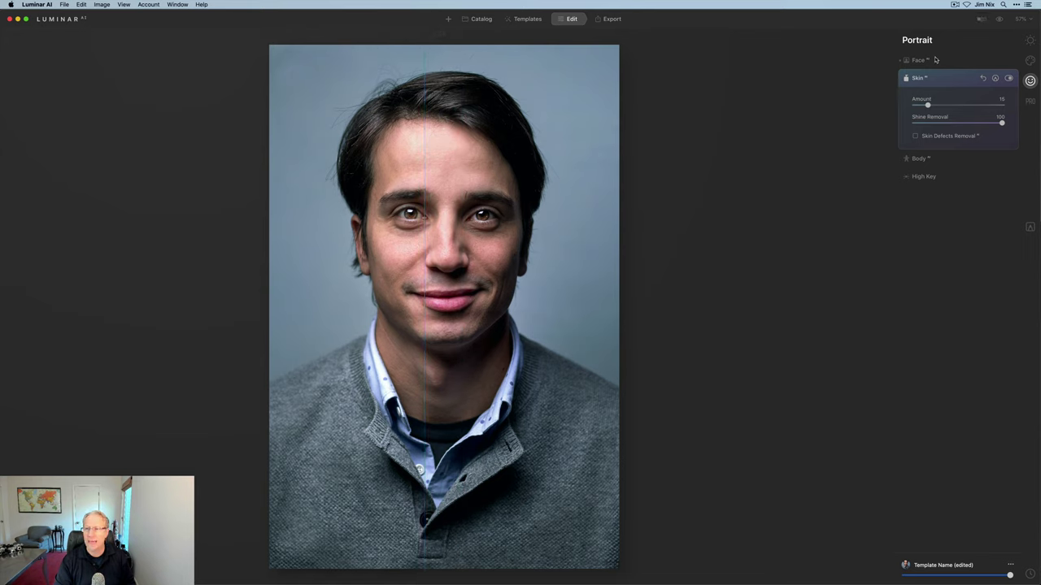
- Lower Face Light to 6 in Face AI and compare the edited portrait with the original
left_click(919, 61)
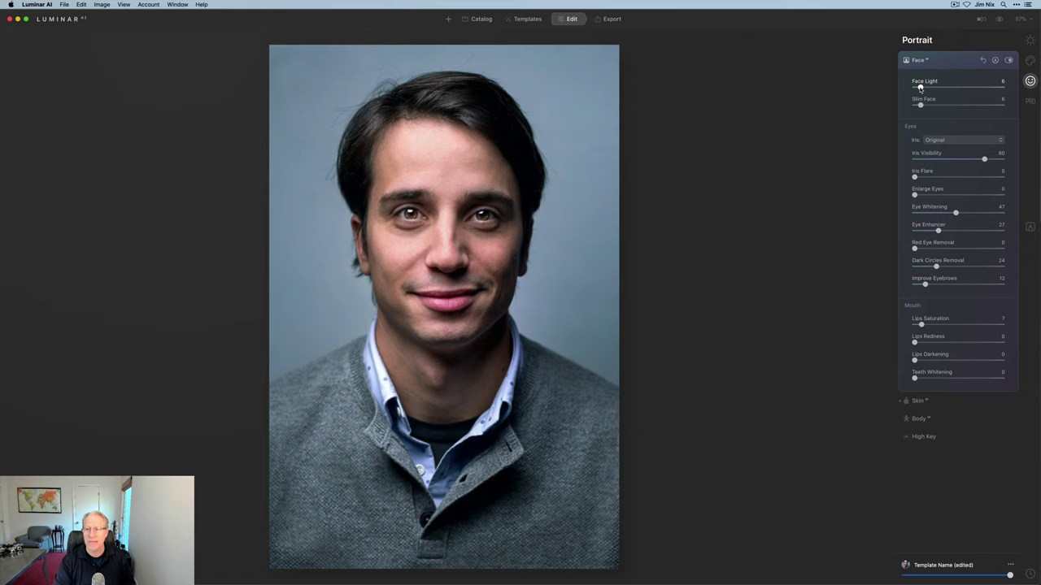
left_click(999, 21)
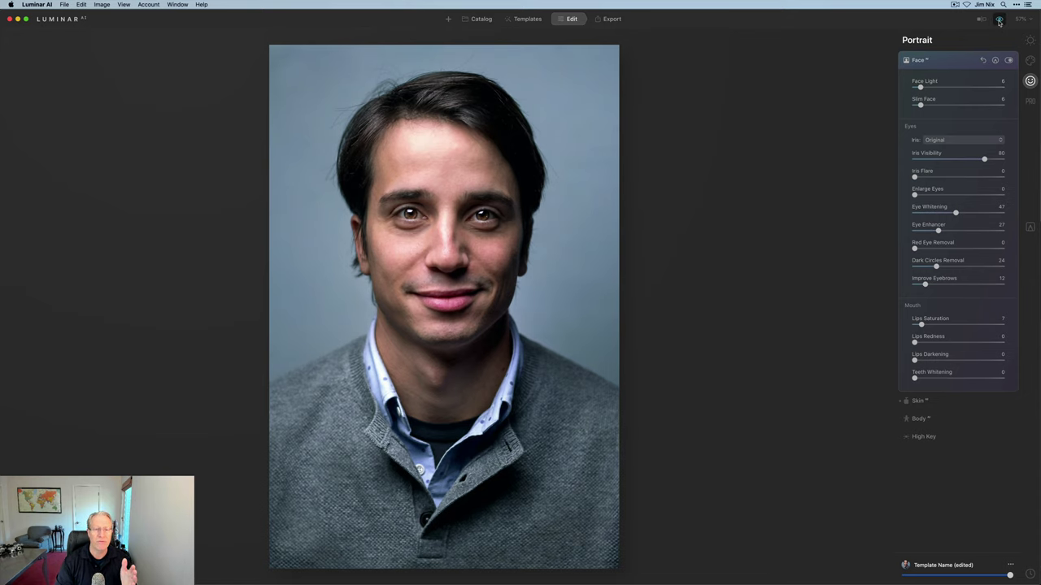
left_click(1000, 20)
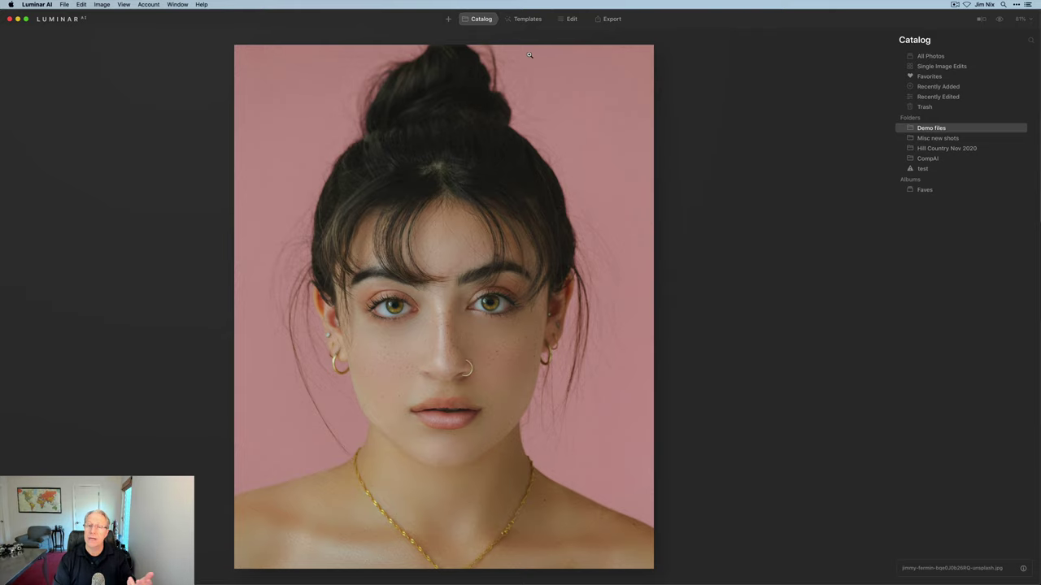
- Browse the template collections for the woman's portrait and apply the Cold Frame template from the Experimental collection
left_click(528, 19)
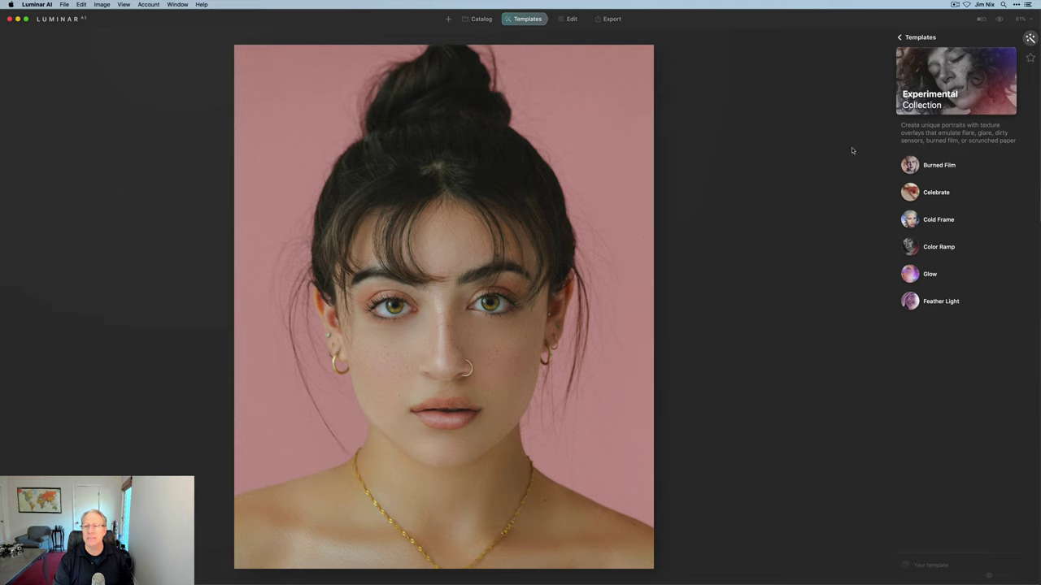
left_click(901, 38)
scroll(953, 111, "left", 3)
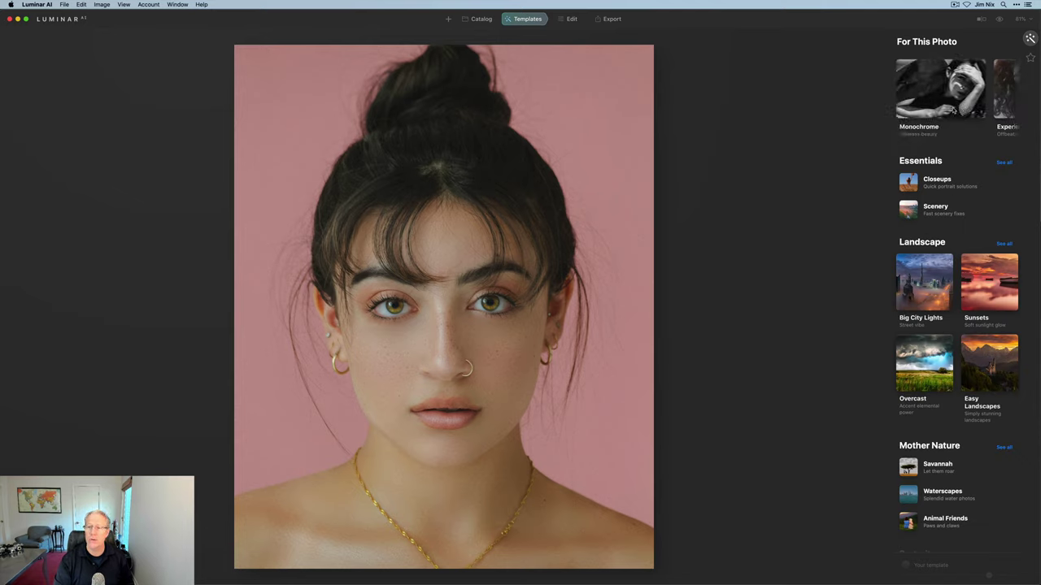
scroll(953, 111, "right", 3)
scroll(953, 111, "left", 3)
scroll(953, 111, "right", 1)
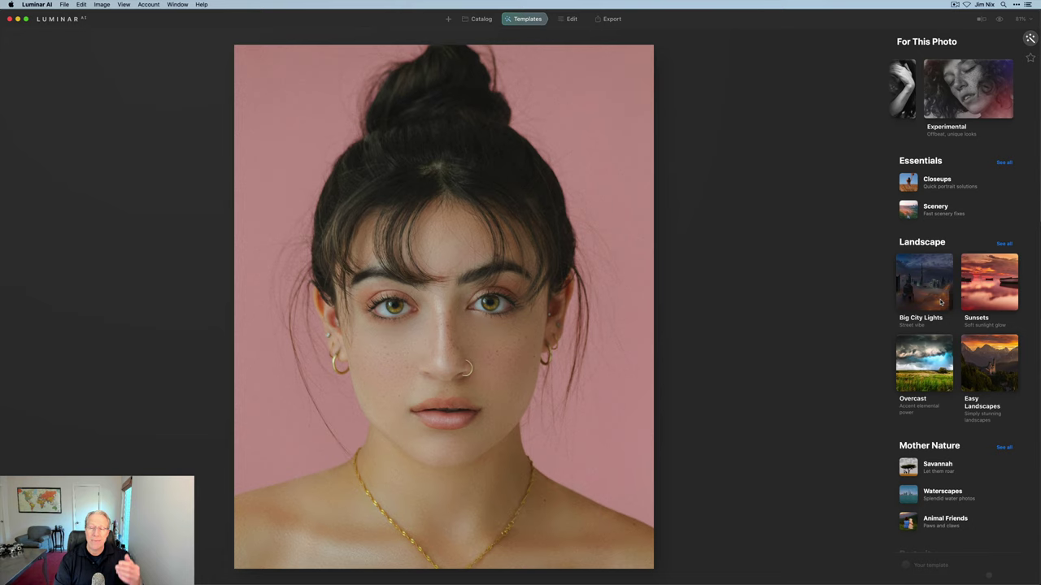
scroll(940, 302, "down", 5)
scroll(940, 303, "down", 2)
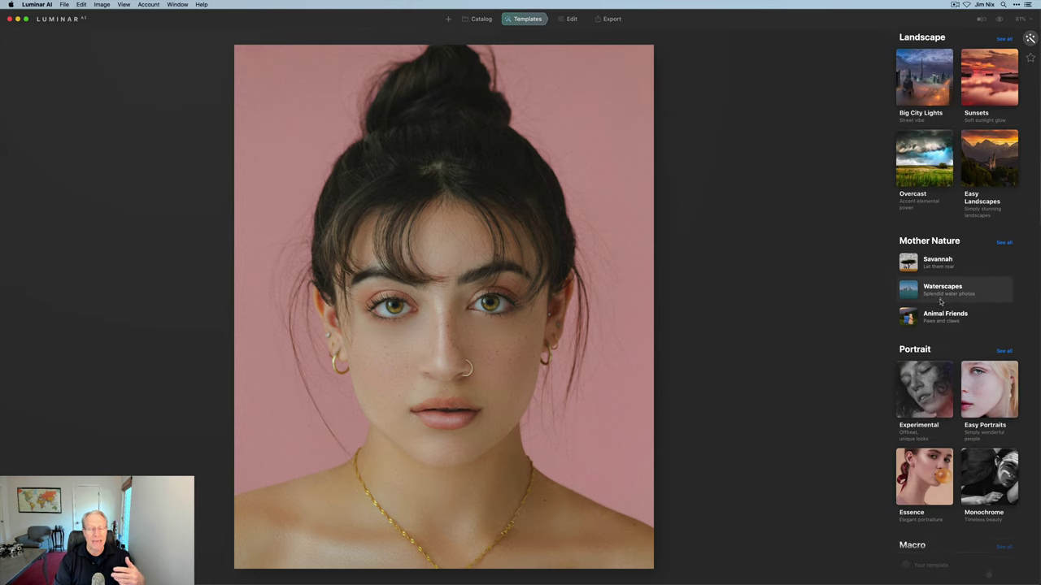
scroll(940, 303, "down", 4)
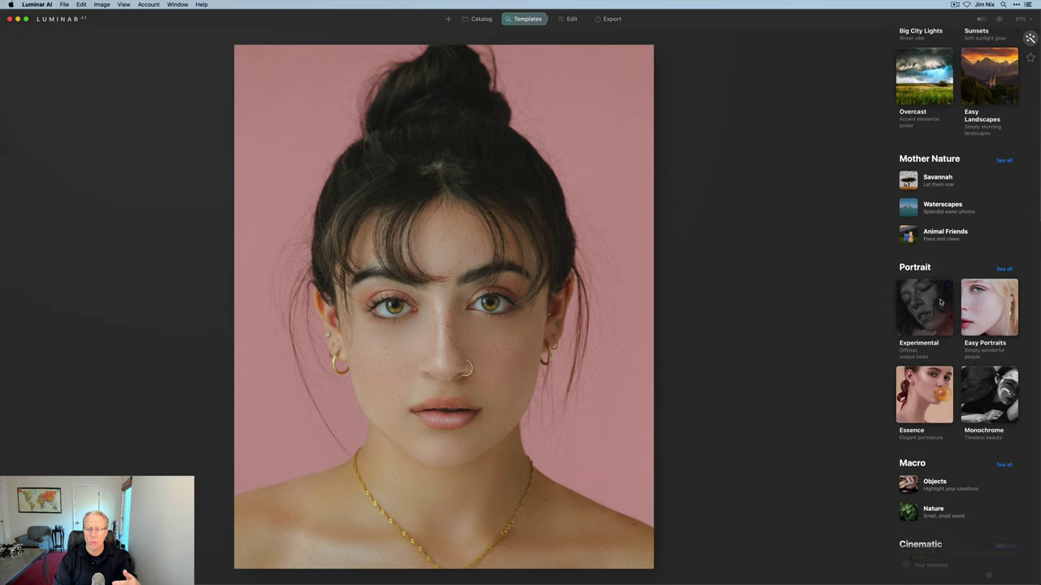
scroll(940, 302, "up", 11)
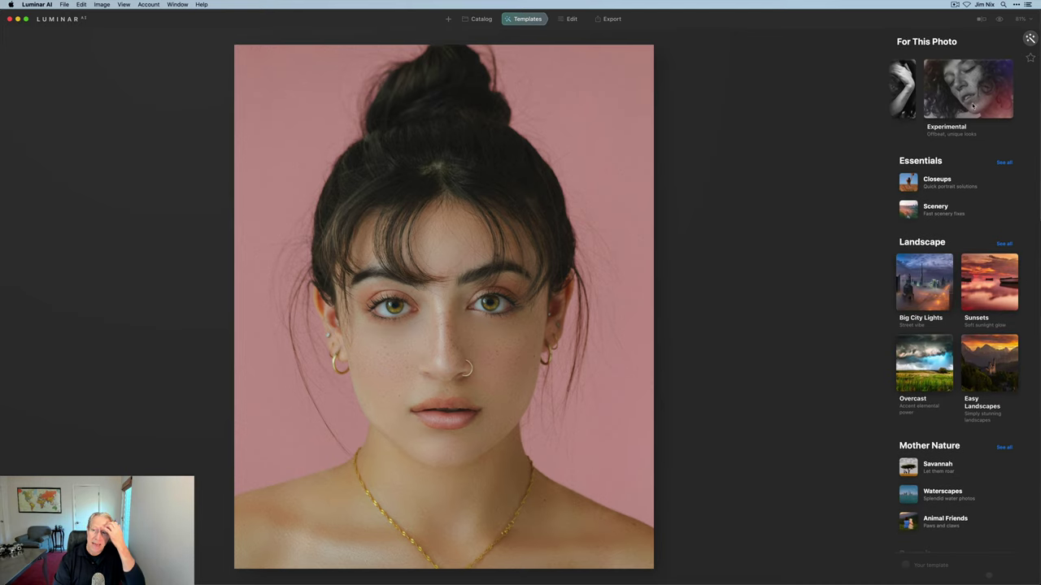
left_click(974, 94)
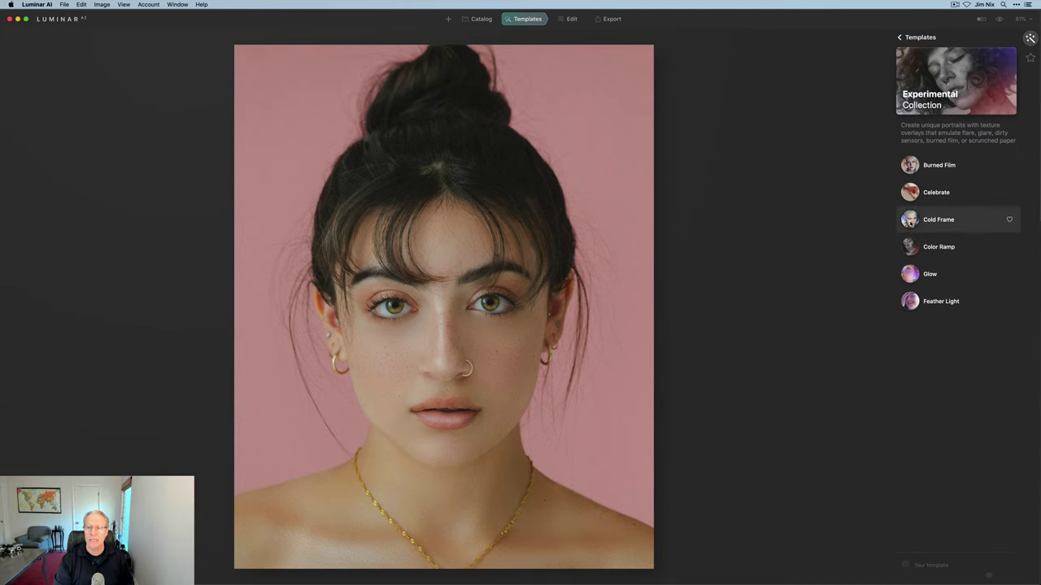
left_click(910, 221)
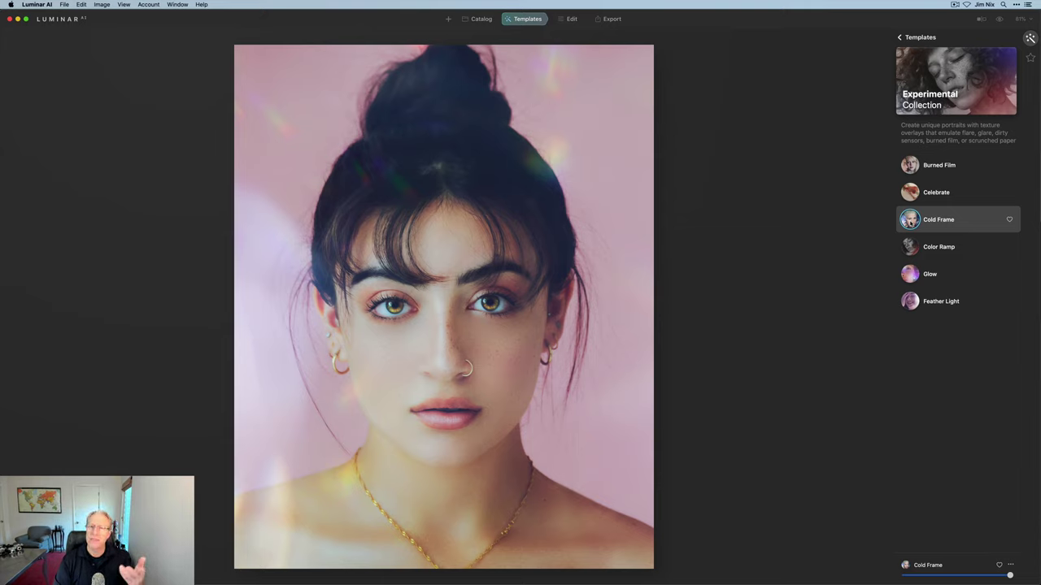
- Examine the Face, Details and Structure settings applied by the template and compare the edited portrait with the original
left_click(568, 19)
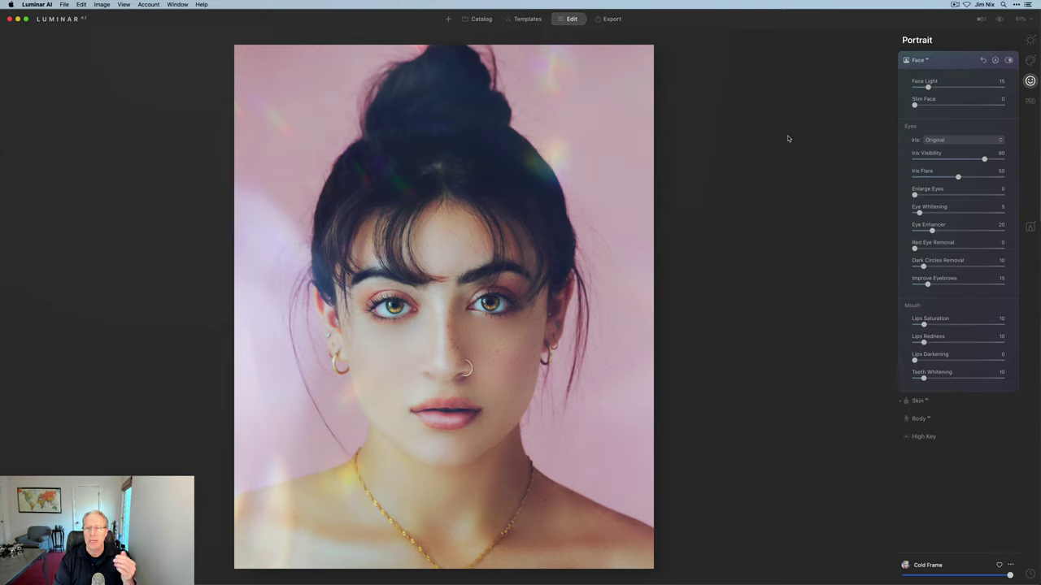
left_click(946, 65)
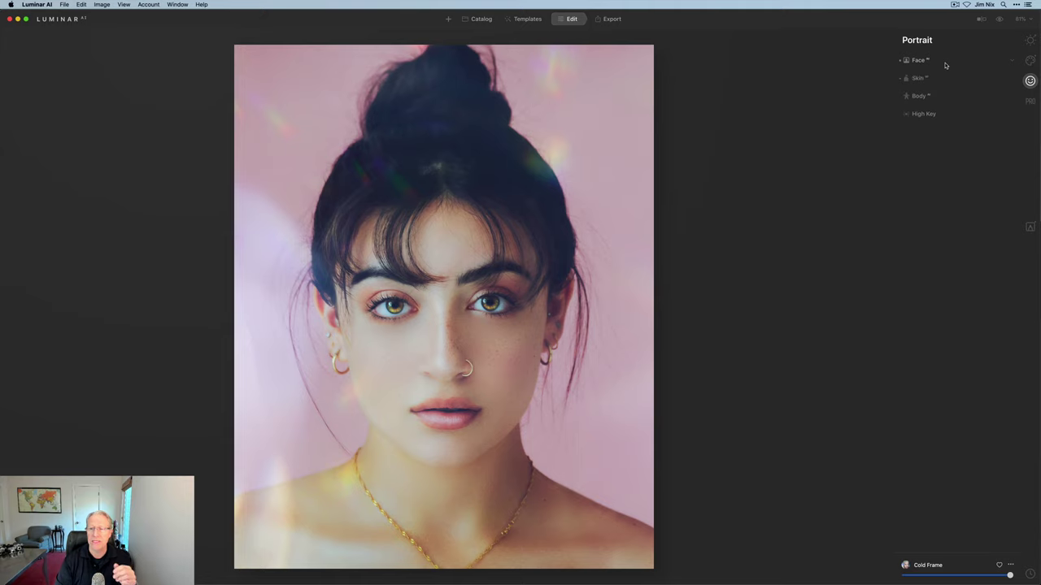
left_click(1030, 41)
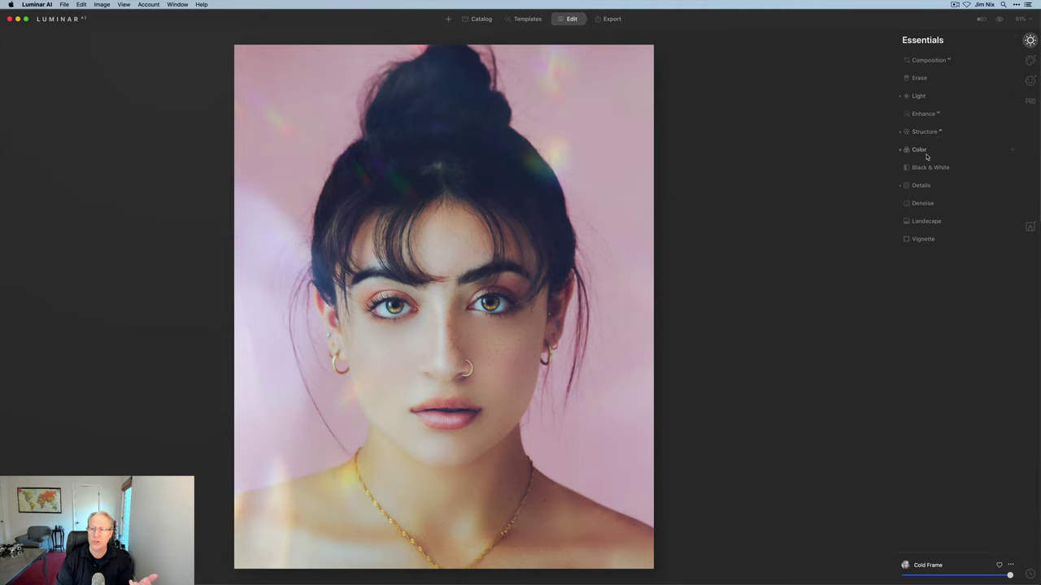
left_click(921, 185)
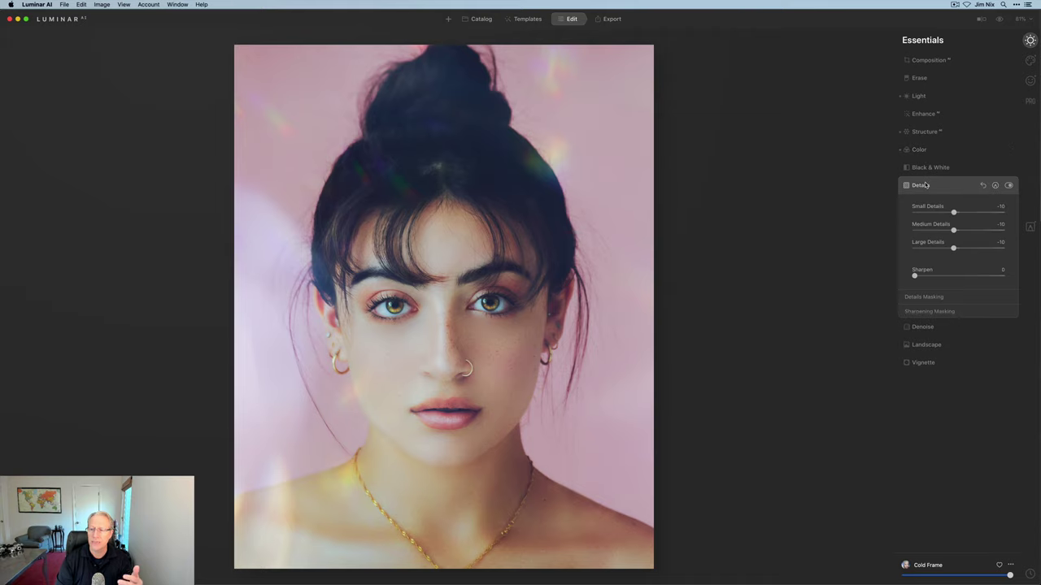
left_click(932, 133)
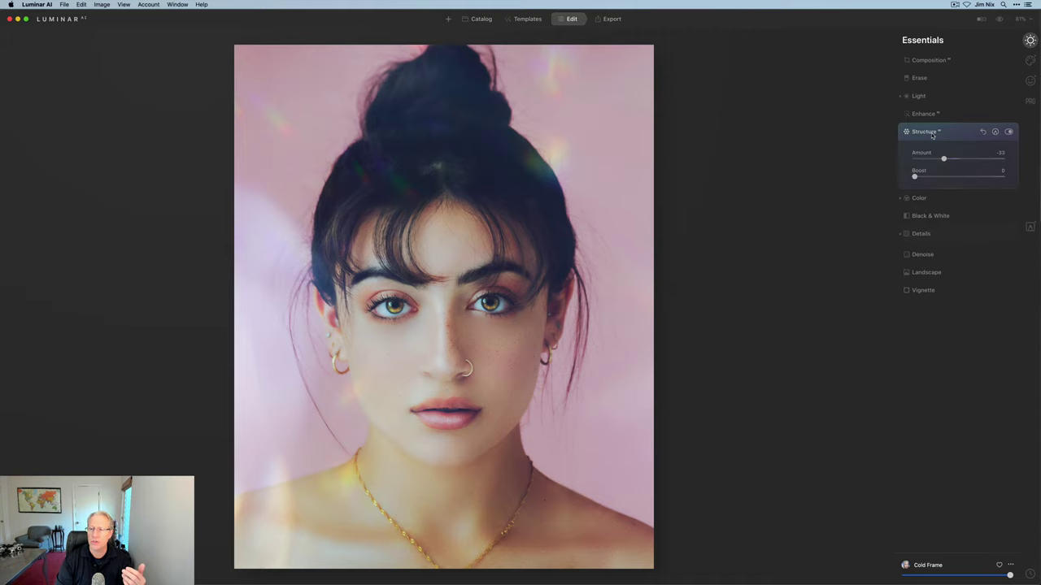
left_click(931, 133)
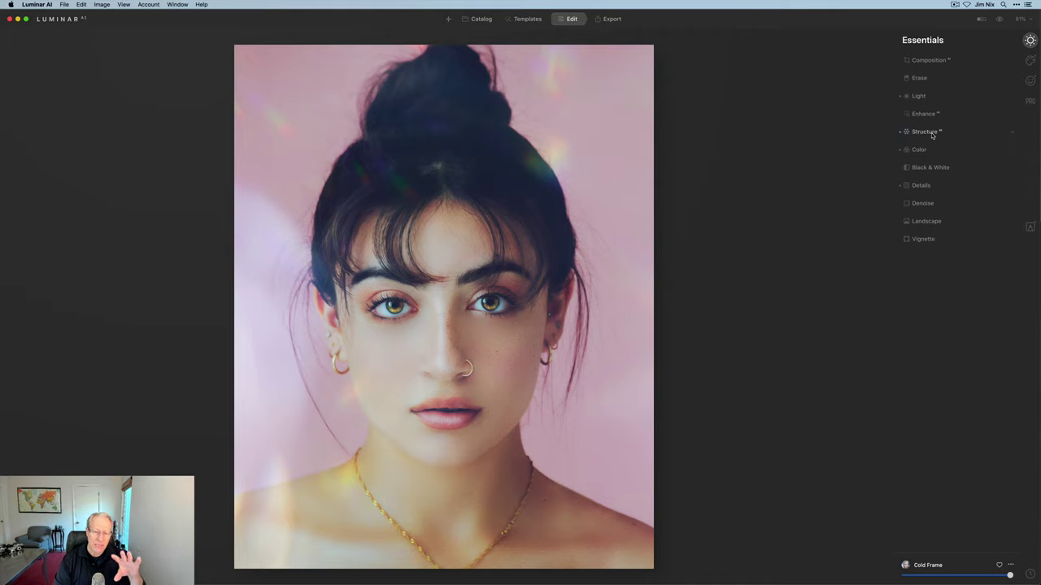
left_click(1000, 19)
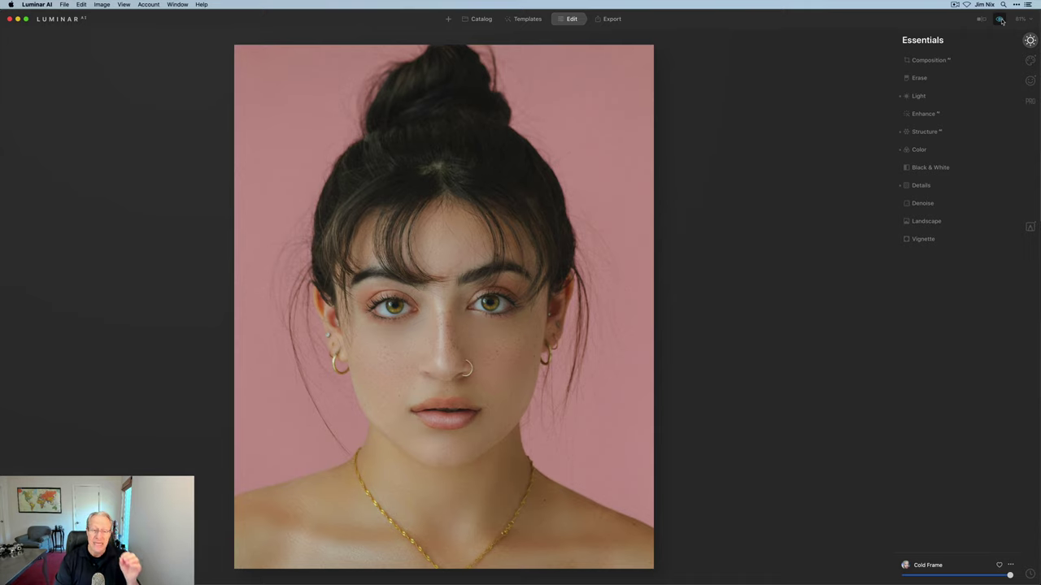
left_click(1001, 20)
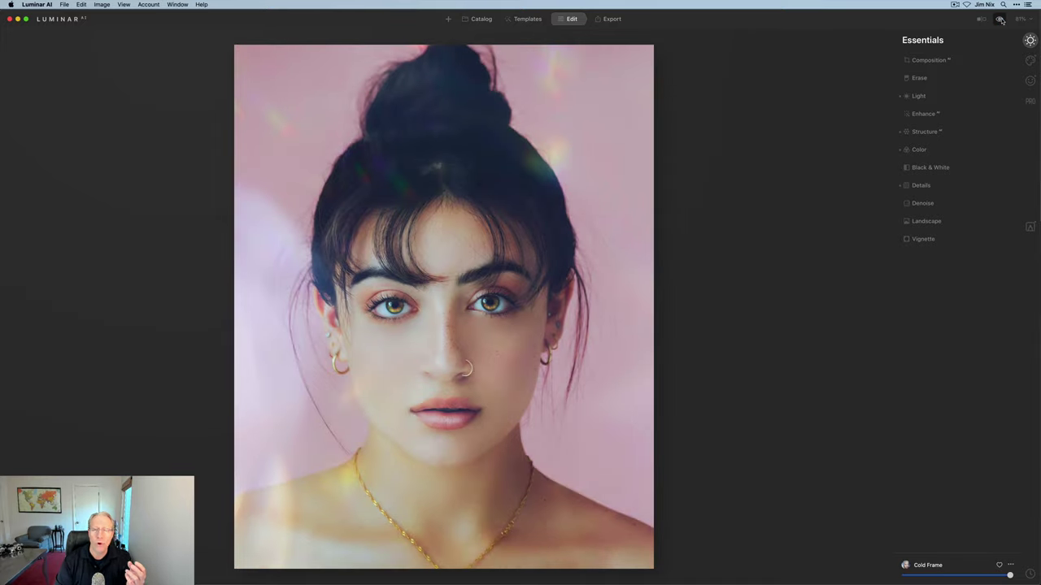
- Compare the portrait with and without the Cold Frame Mood effect and set the Mood Amount to 70
left_click(1031, 60)
left_click(952, 150)
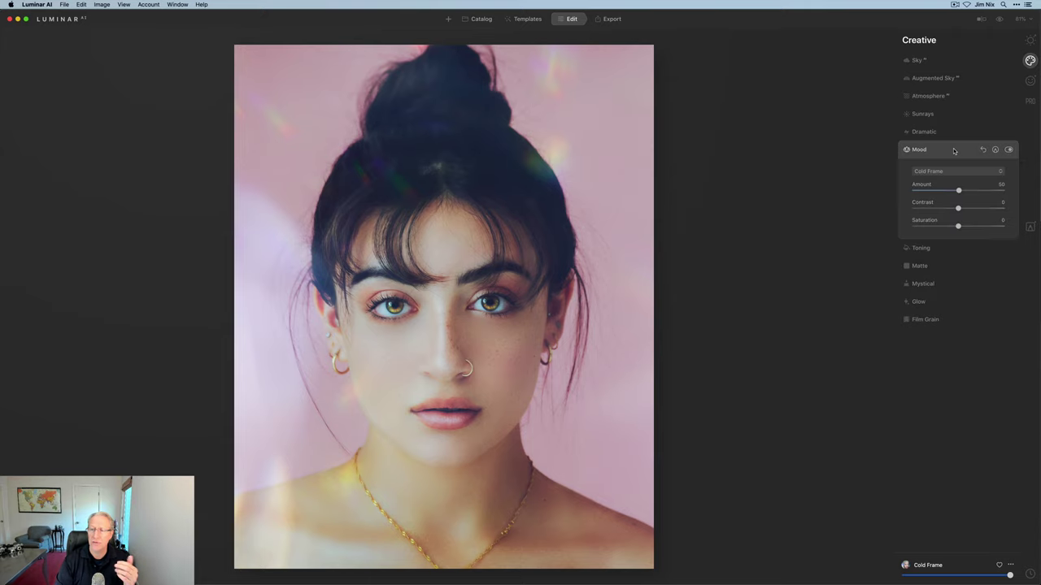
left_click(1009, 150)
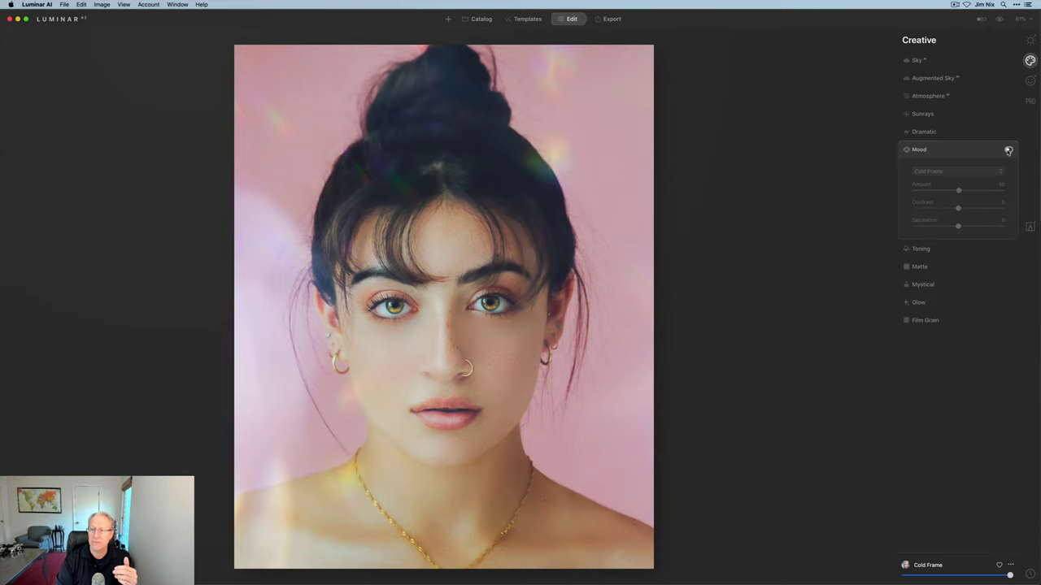
left_click(1009, 150)
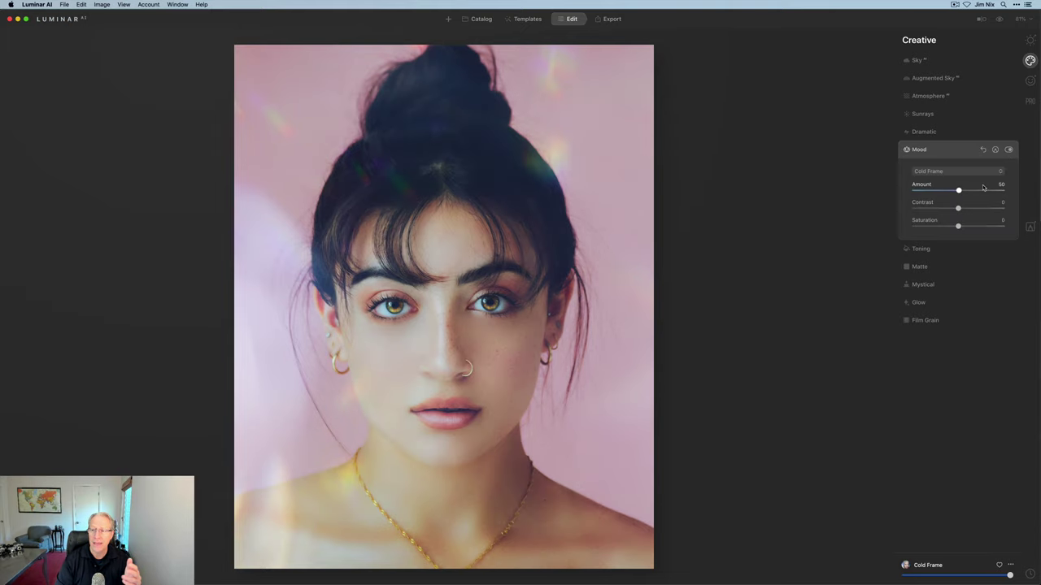
left_click_drag(958, 190, 977, 190)
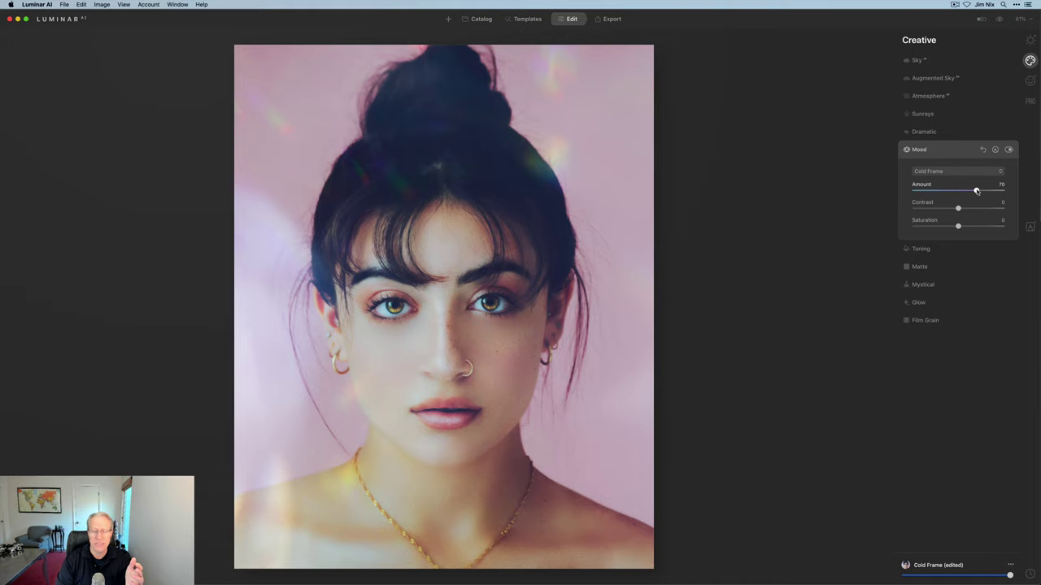
left_click(953, 152)
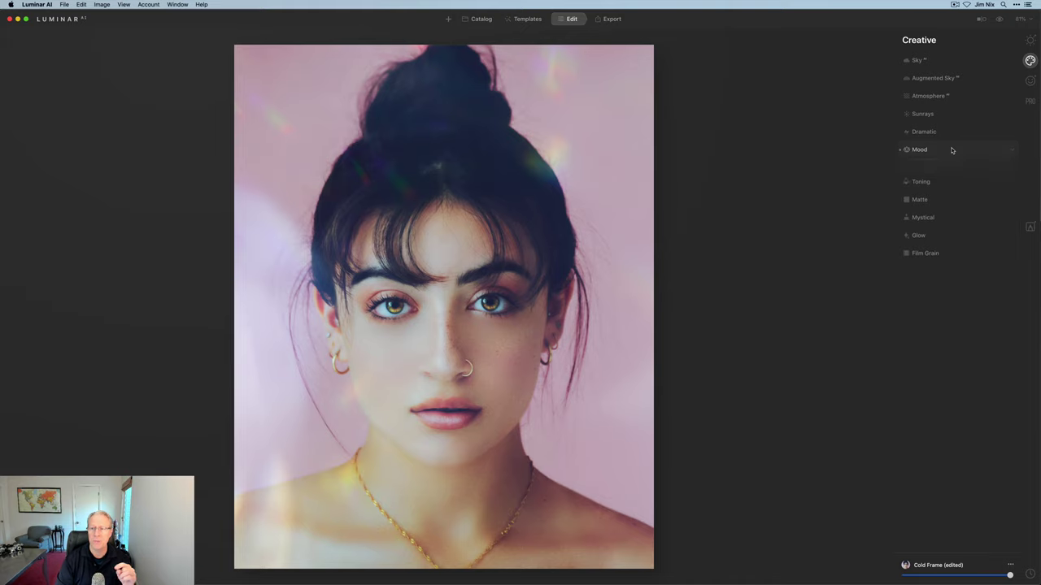
- Set Slim Face to 10 in the Face AI portrait settings
left_click(1031, 80)
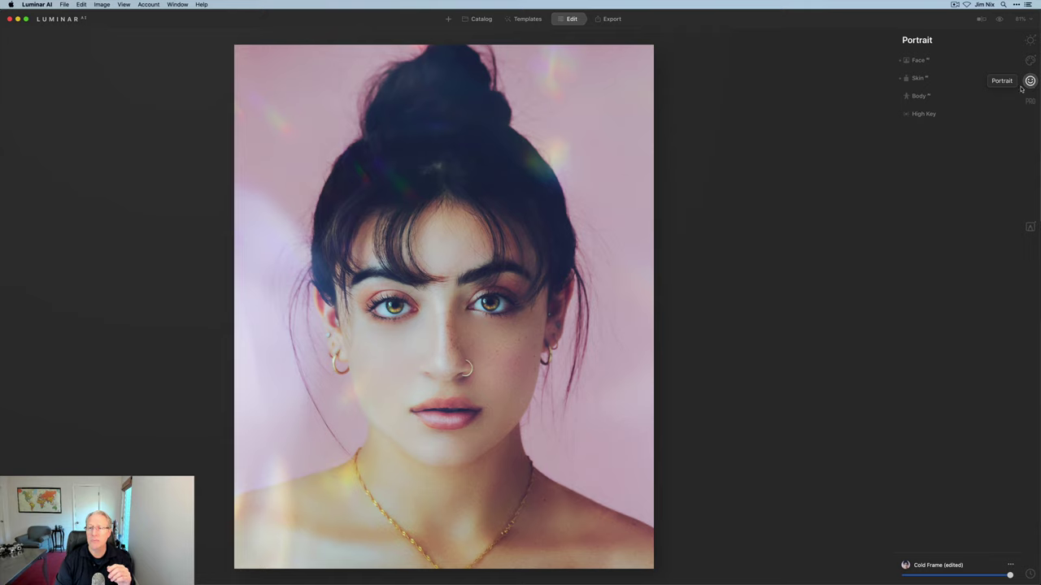
left_click(950, 61)
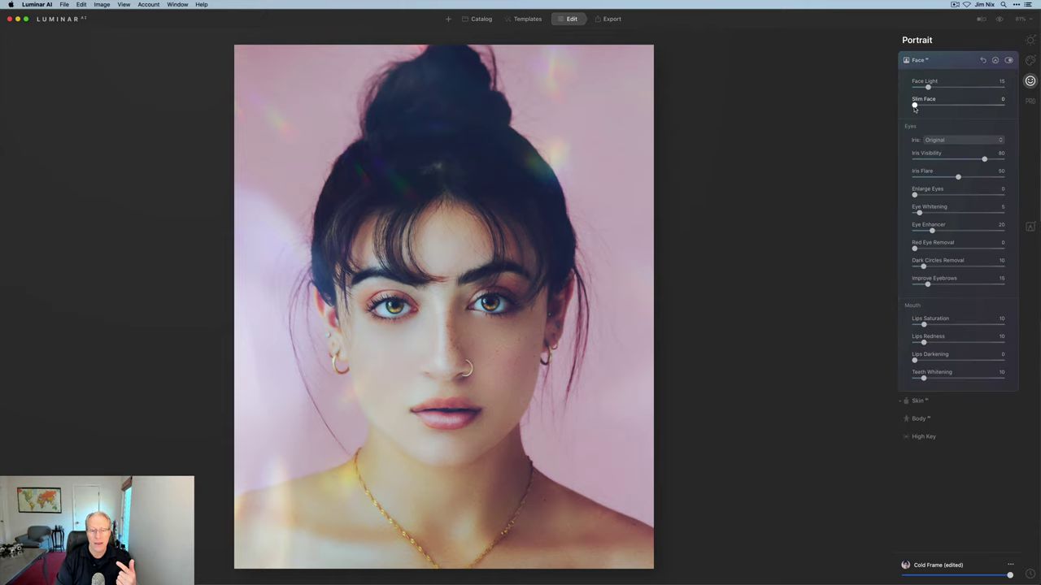
left_click_drag(914, 107, 924, 108)
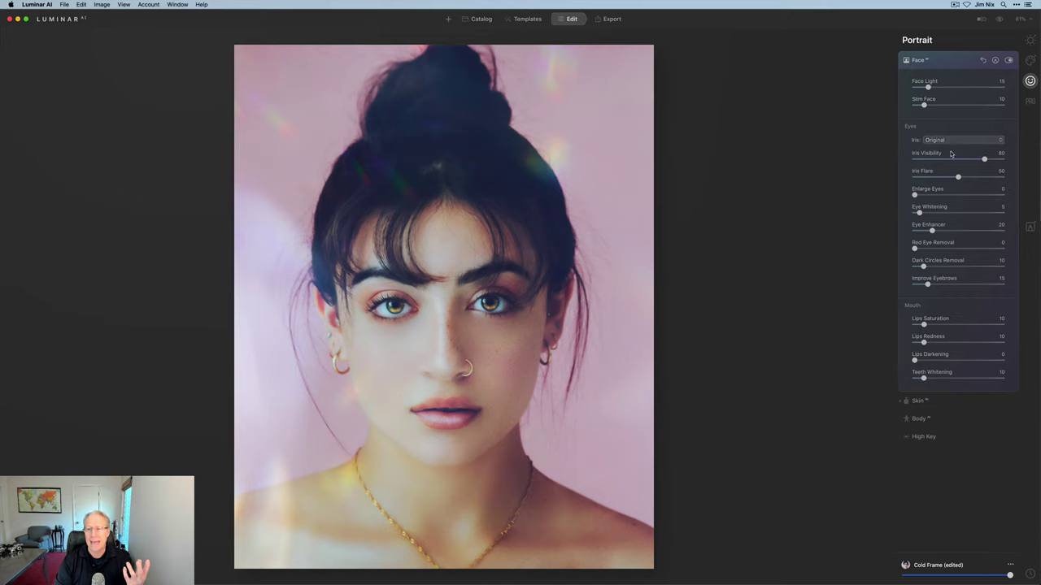
- Change the iris colour to Blue with Iris Visibility at 50, and compare the face with and without Face AI
left_click(958, 141)
left_click(951, 159)
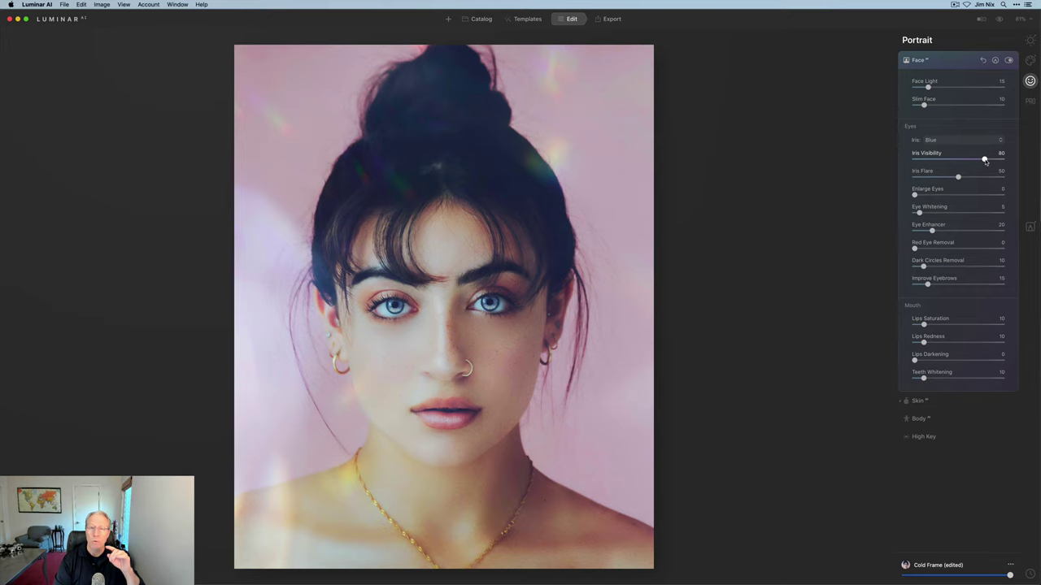
left_click_drag(985, 161, 958, 163)
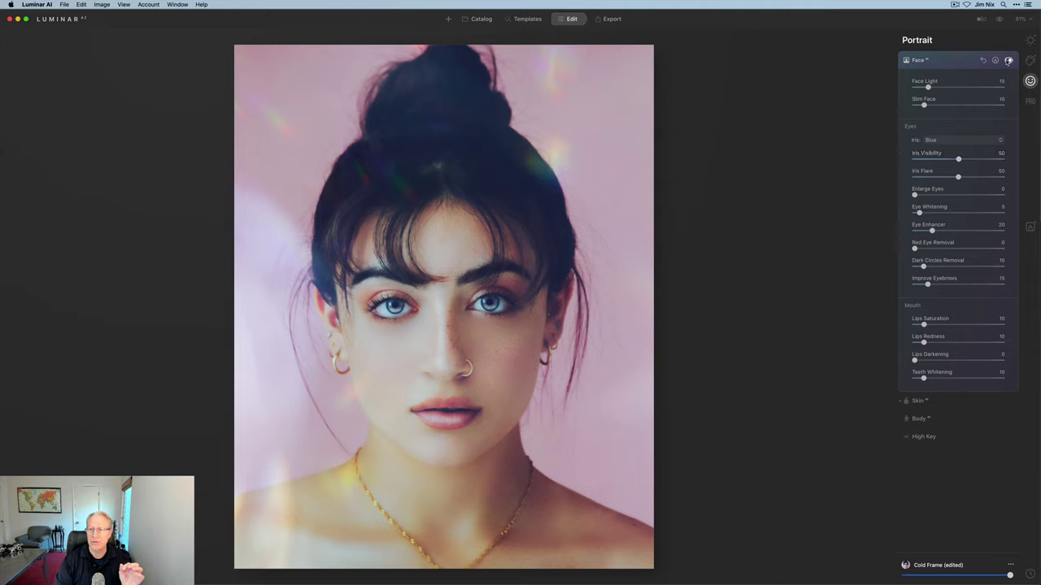
left_click(1008, 61)
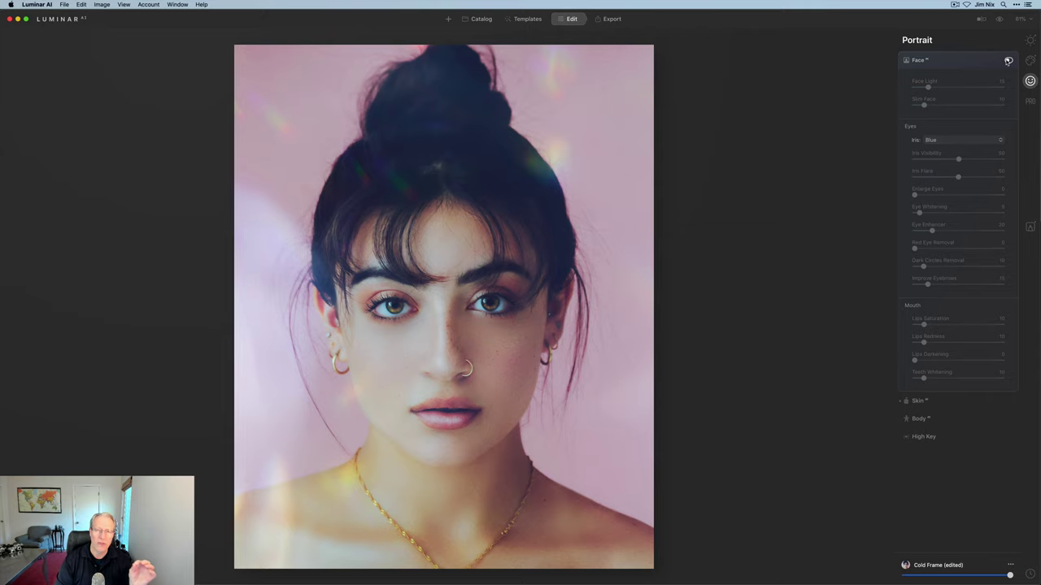
left_click(1008, 61)
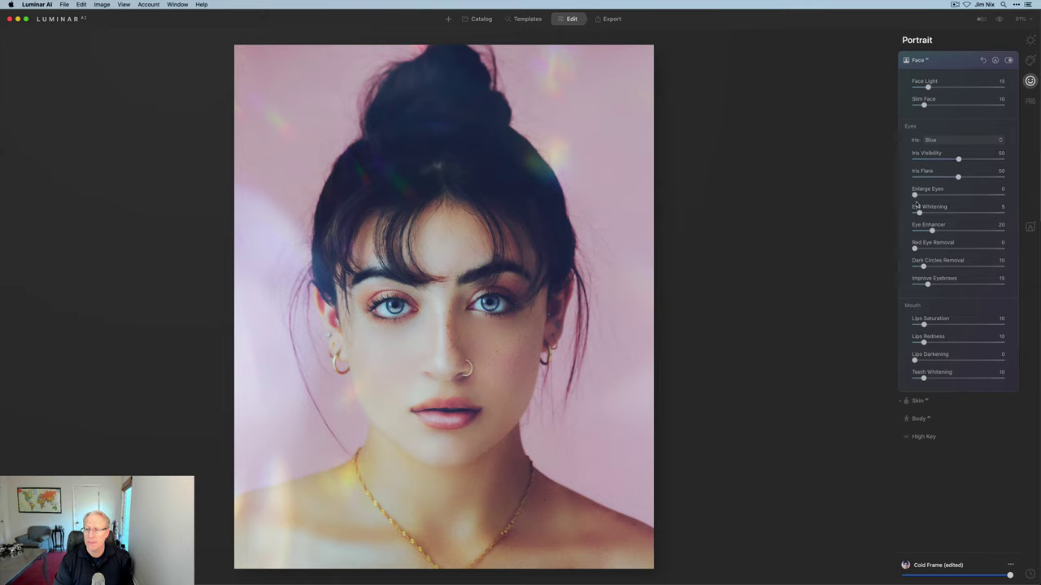
- Set Eye Whitening to 14 and raise Lips Saturation and Lips Redness to about 19 in Face AI
left_click_drag(919, 213, 928, 213)
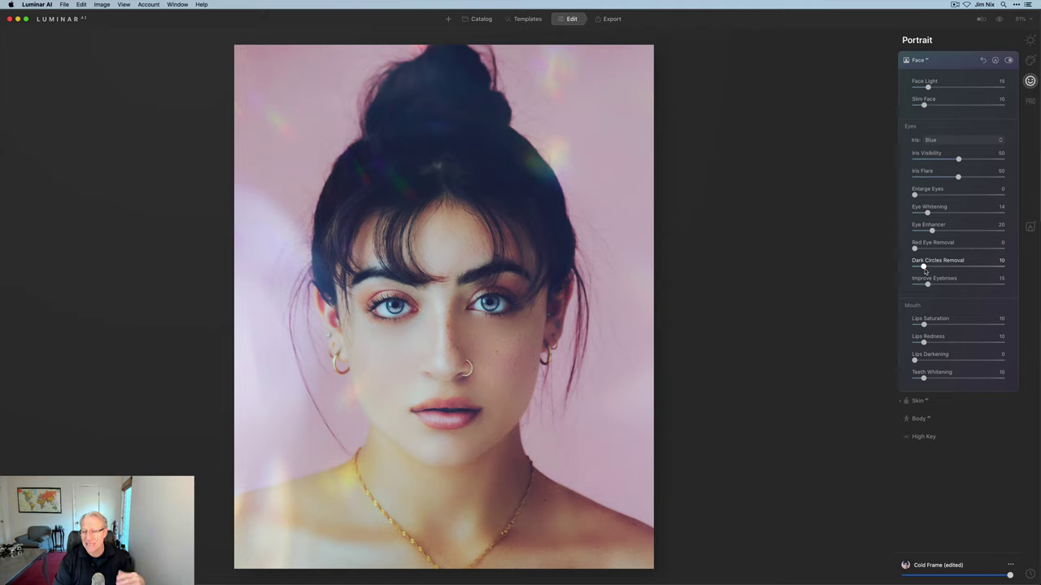
left_click_drag(924, 325, 932, 343)
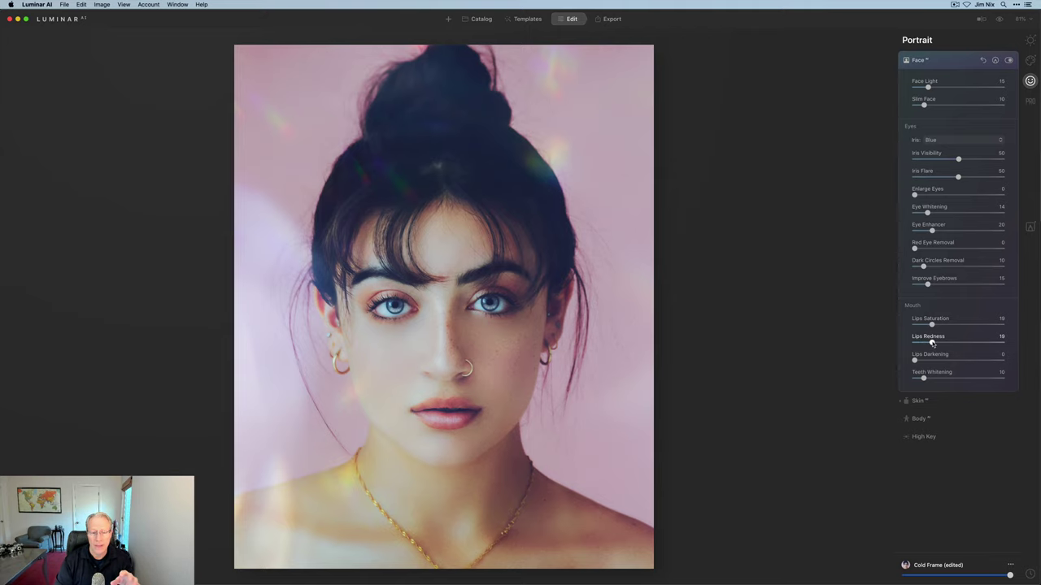
- Set the Skin AI smoothing Amount to 20 for the woman's portrait
left_click(933, 402)
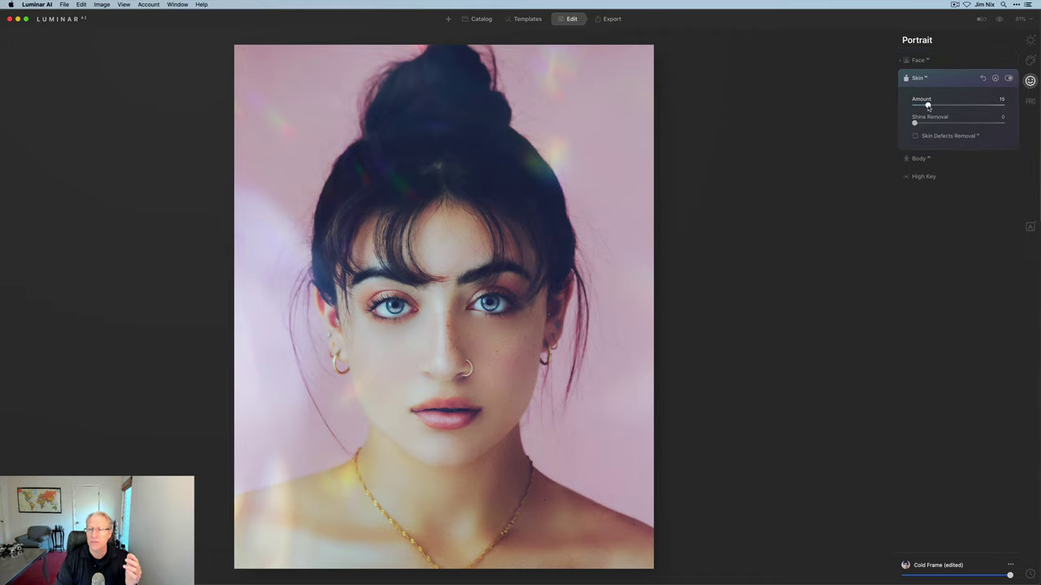
left_click_drag(928, 107, 933, 108)
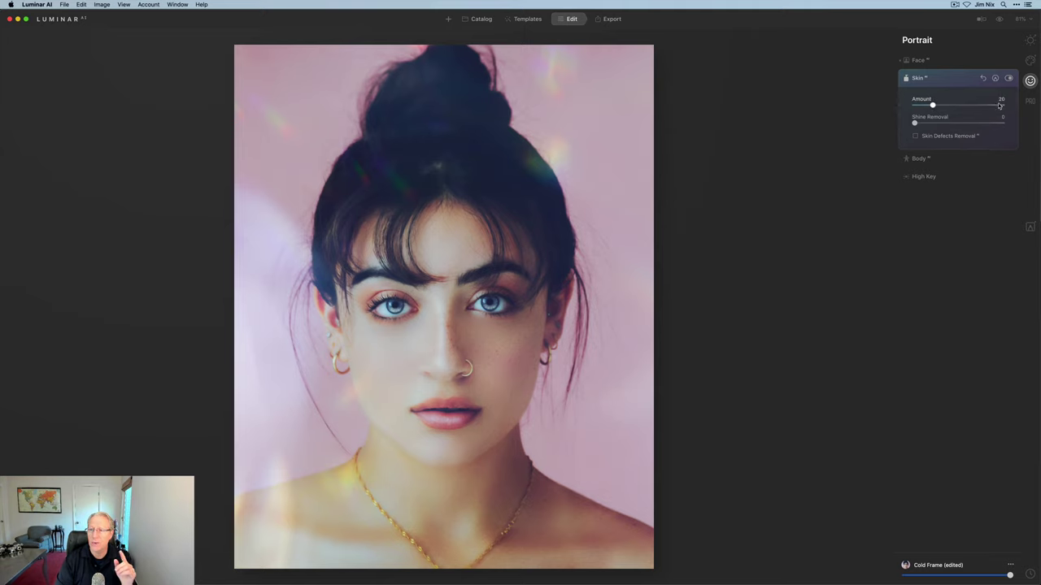
- Add the Mystical creative effect to the portrait with an Amount of 20
left_click(1031, 61)
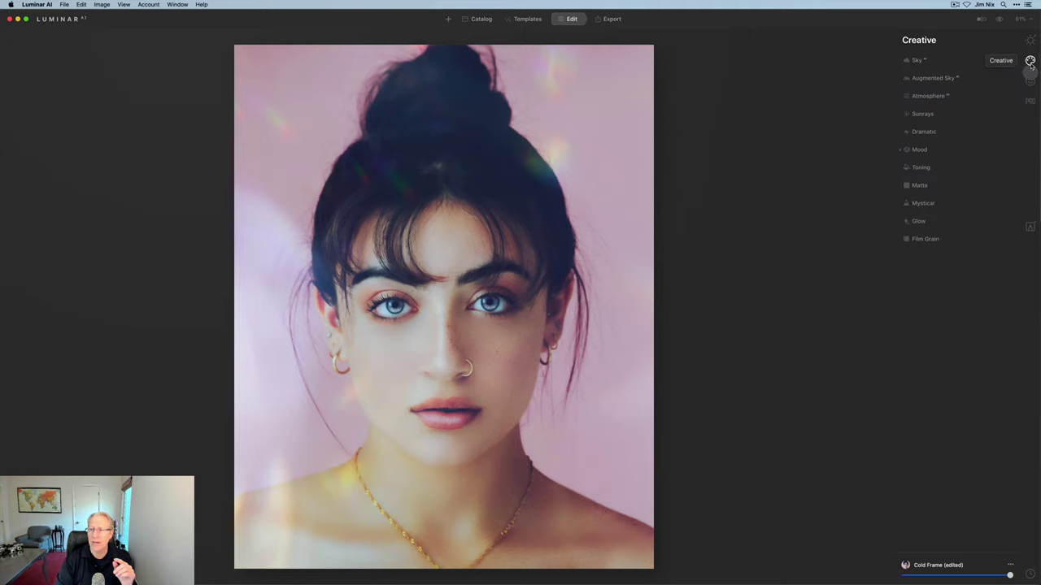
left_click(927, 204)
left_click_drag(915, 232, 931, 232)
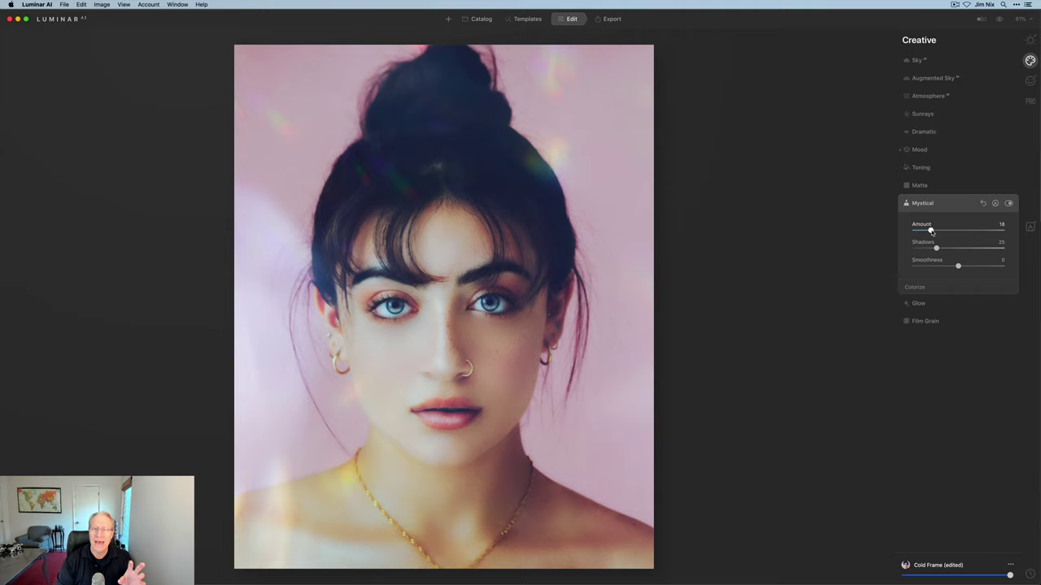
left_click_drag(931, 232, 933, 232)
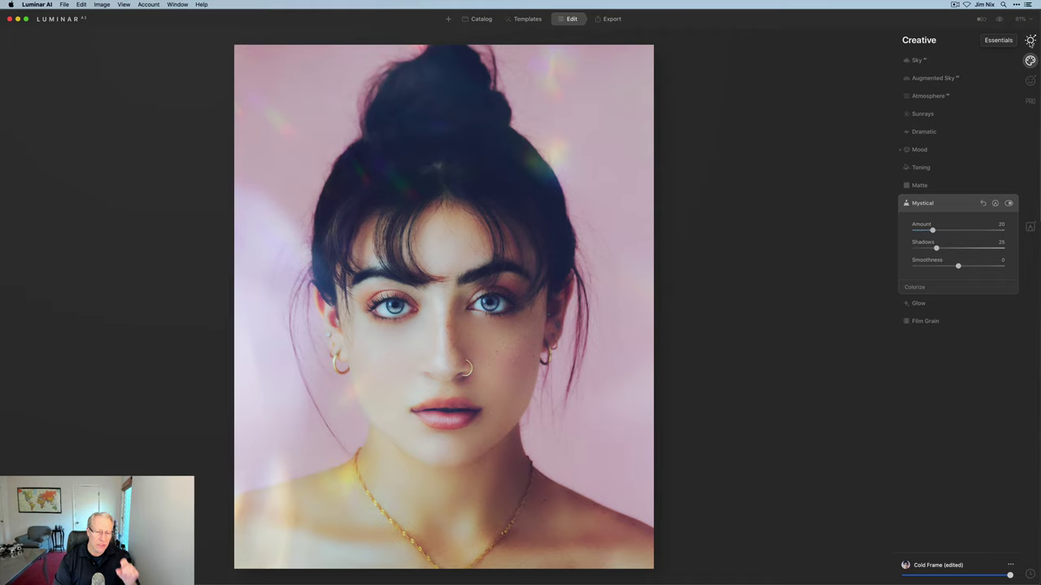
- Cool the overall white balance by setting the Light Temperature to -10
left_click(1030, 40)
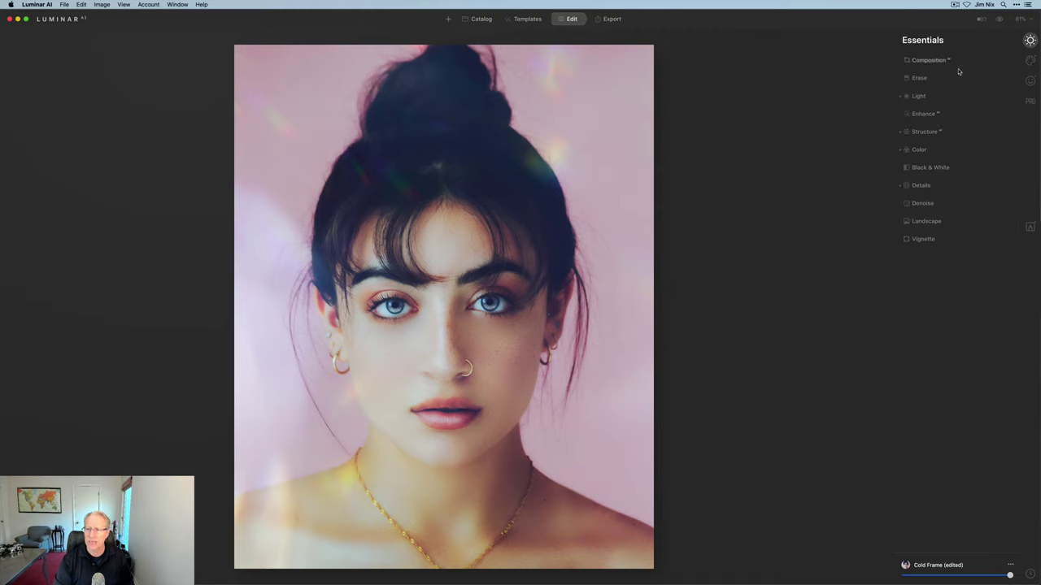
left_click(924, 97)
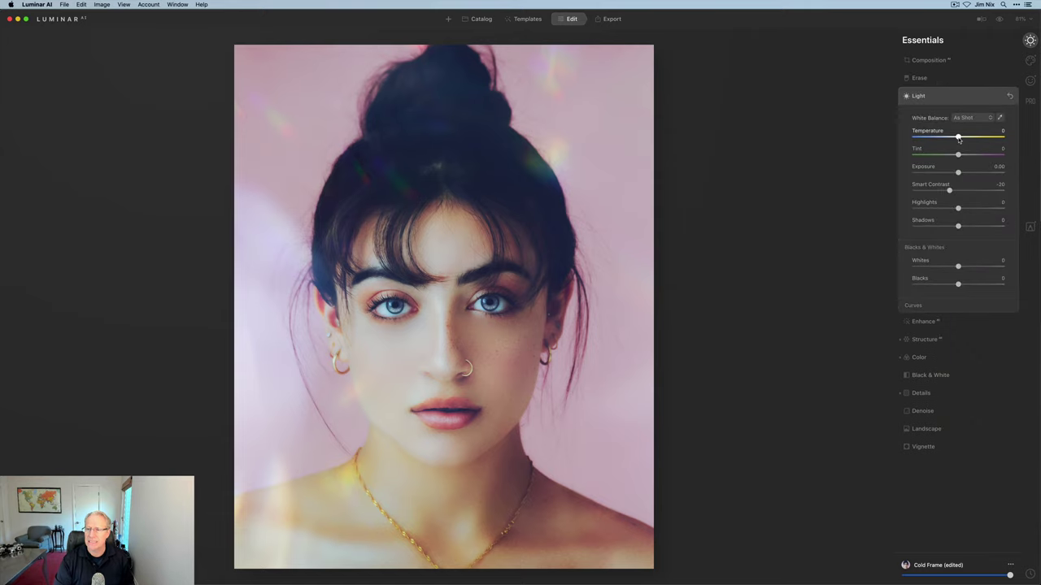
left_click_drag(959, 139, 955, 139)
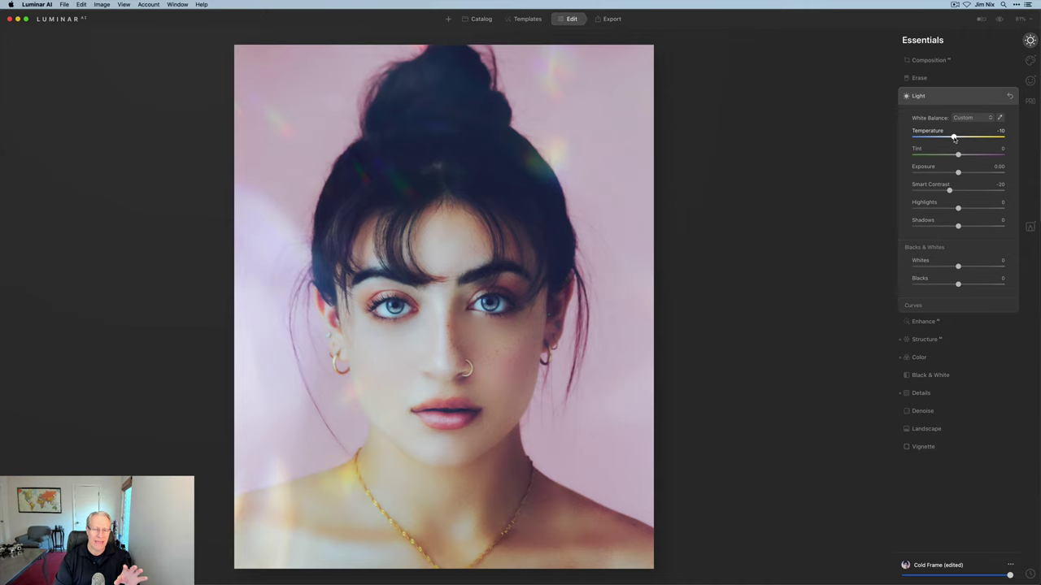
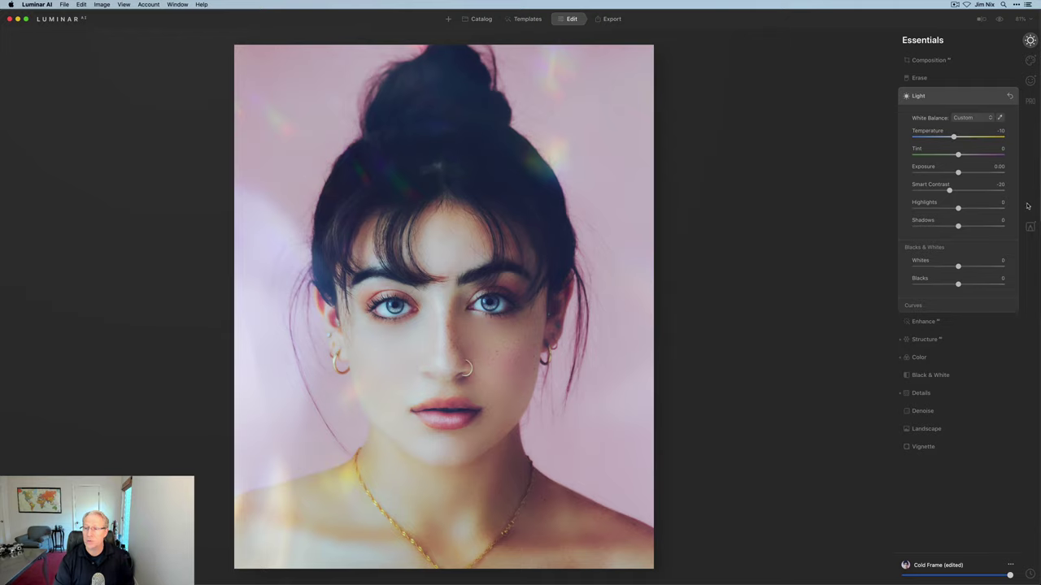
- Add a Basic local masking adjustment and set its Warmth to -64
left_click(1030, 227)
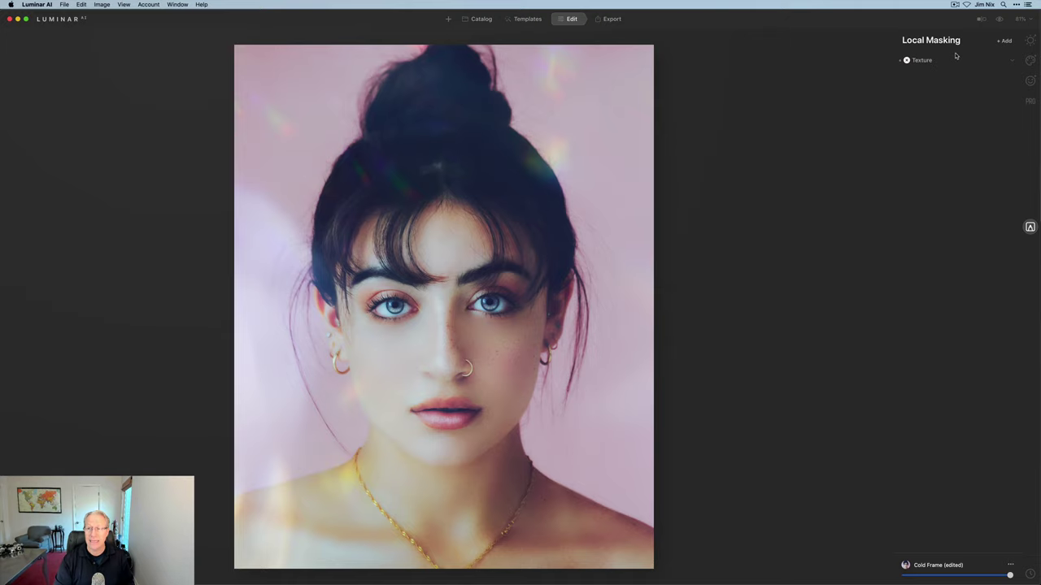
left_click(1004, 41)
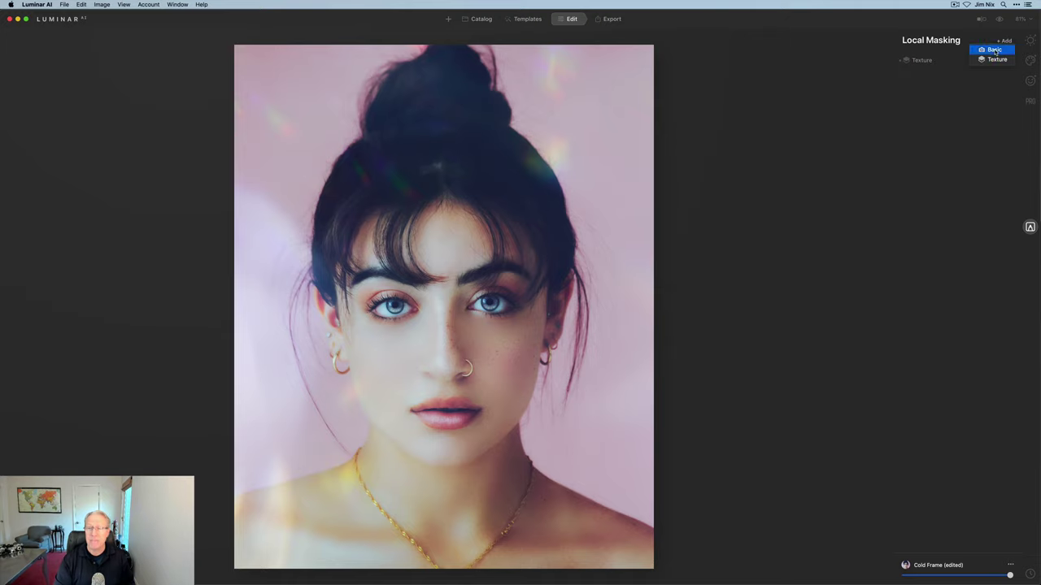
left_click(994, 51)
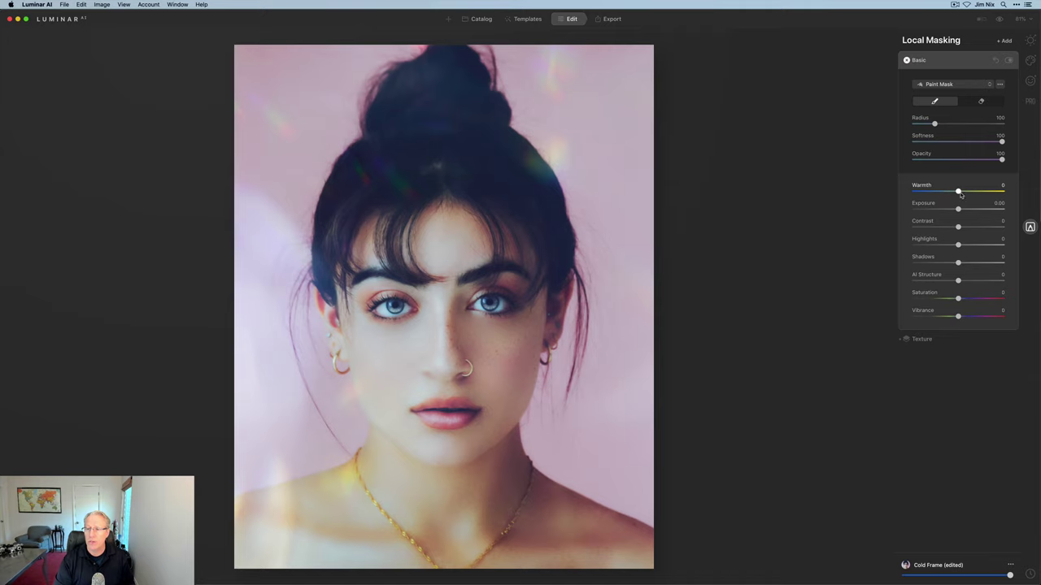
left_click_drag(961, 194, 930, 191)
- Limit the Basic adjustment with a slightly tilted Gradient Mask from the lips down over the neck and shoulders, and compare its effect
left_click(958, 85)
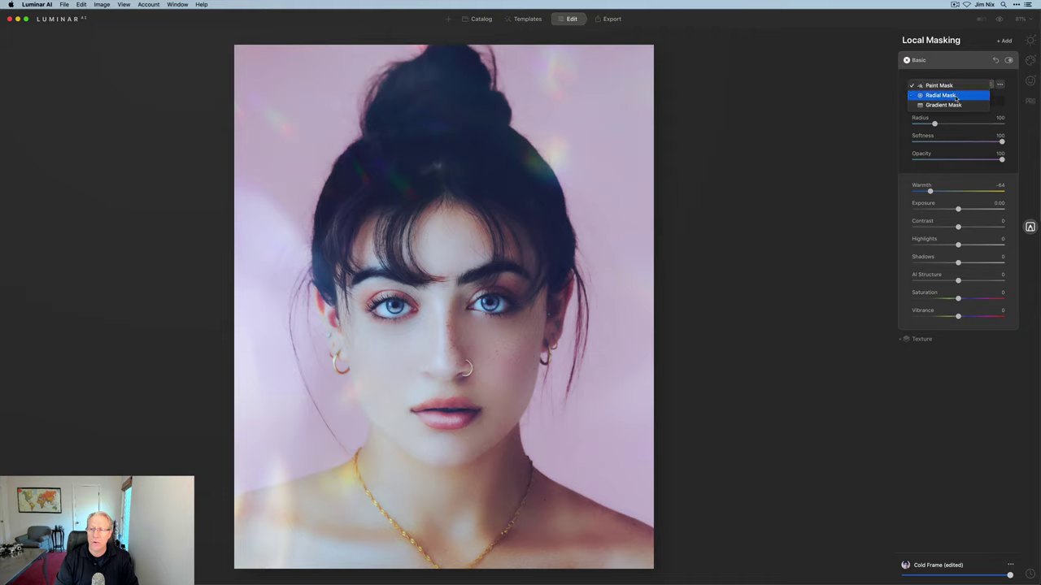
left_click(943, 105)
left_click_drag(426, 464, 429, 431)
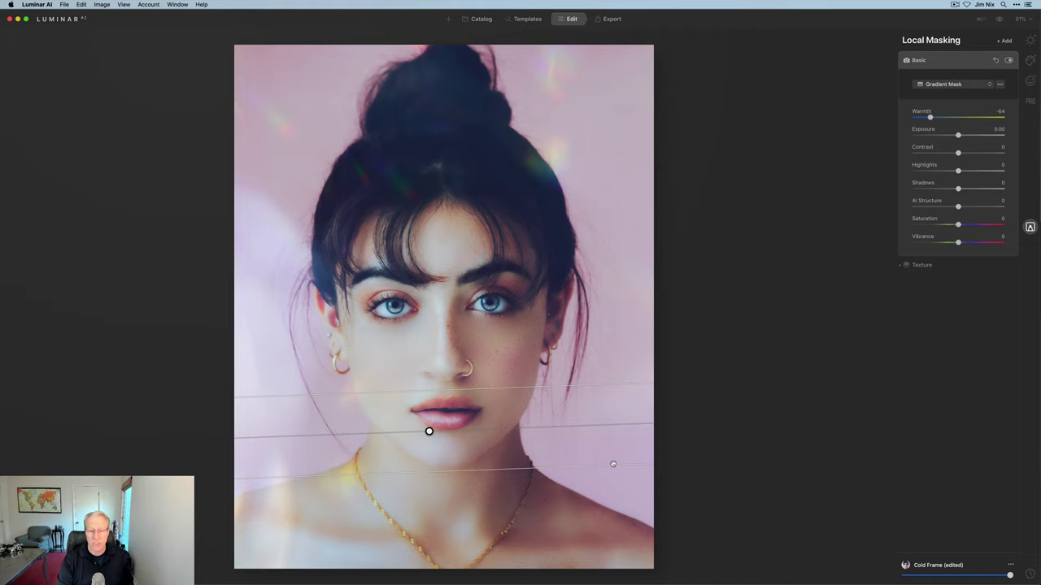
left_click_drag(613, 465, 613, 464)
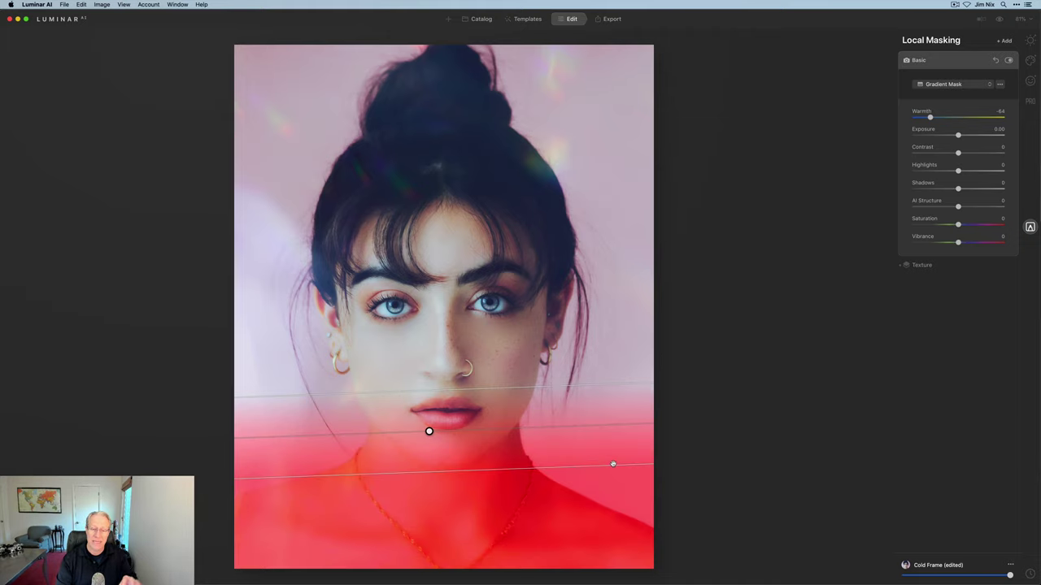
left_click(613, 465)
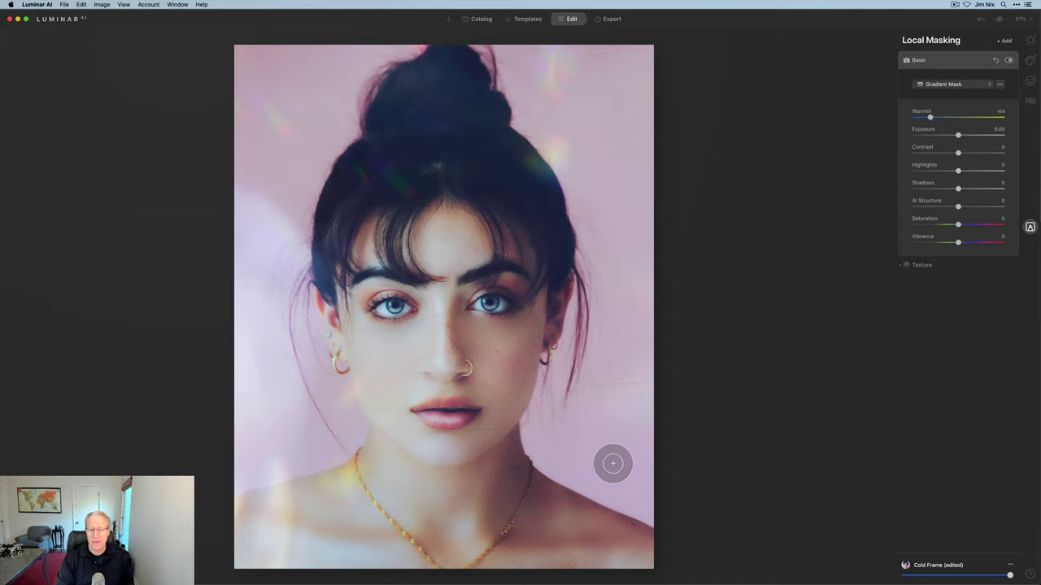
left_click(1008, 60)
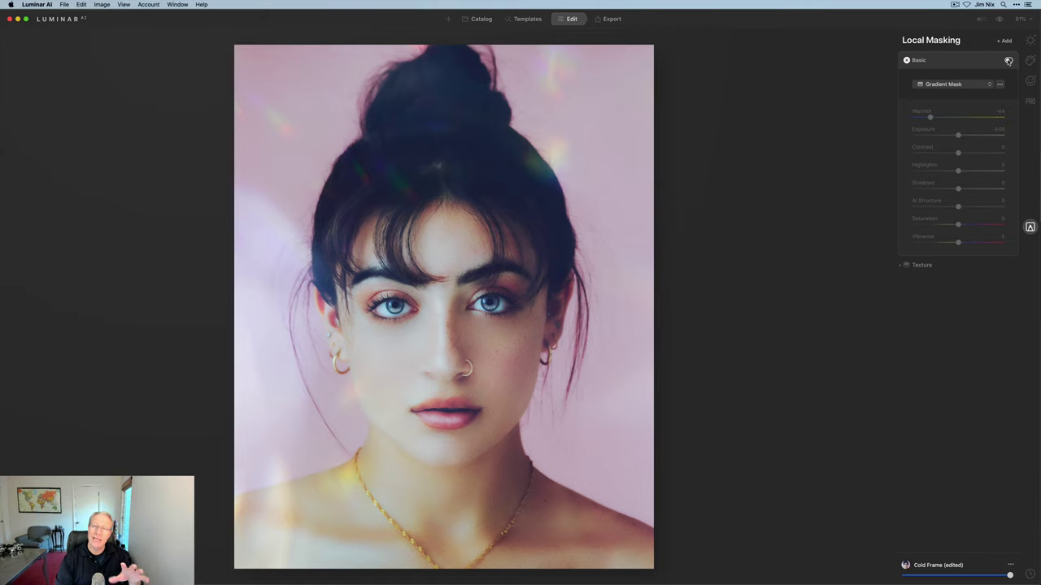
left_click(1009, 60)
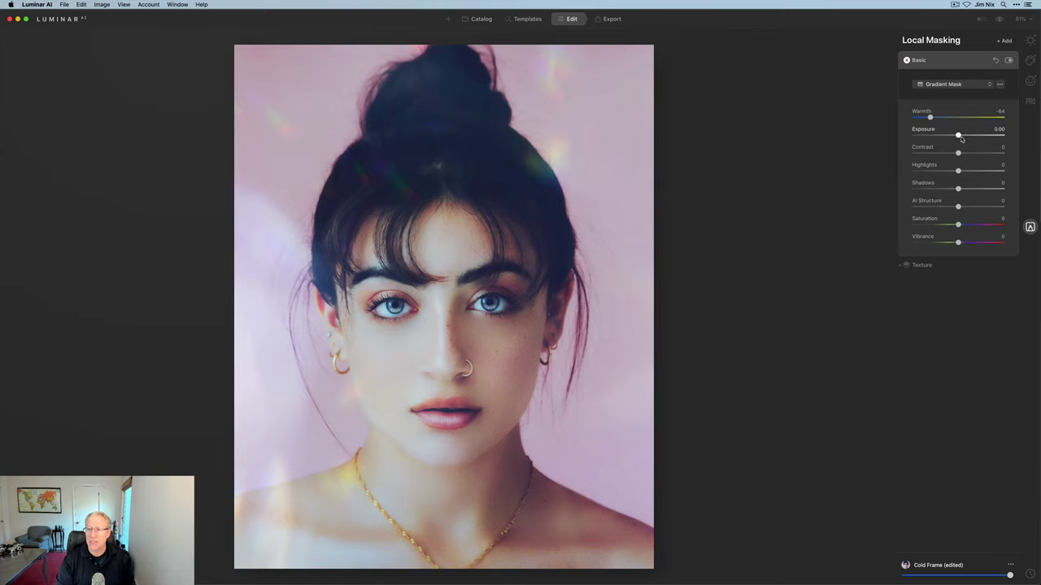
- Set the gradient-masked adjustment's Highlights to -14 and Exposure to -0.07, and switch the adjustment off for comparison
left_click_drag(959, 135, 952, 172)
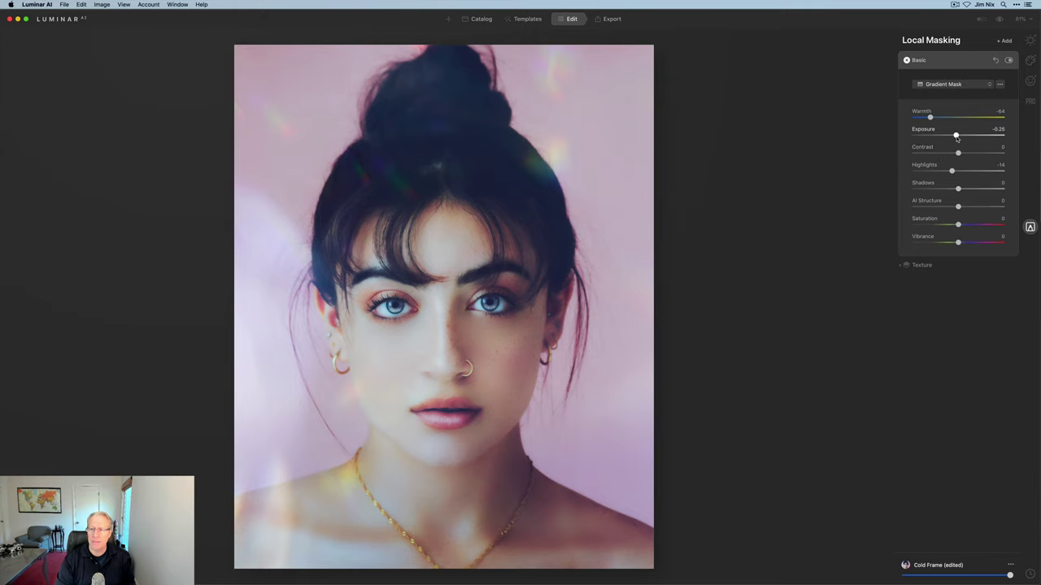
left_click_drag(957, 138, 959, 139)
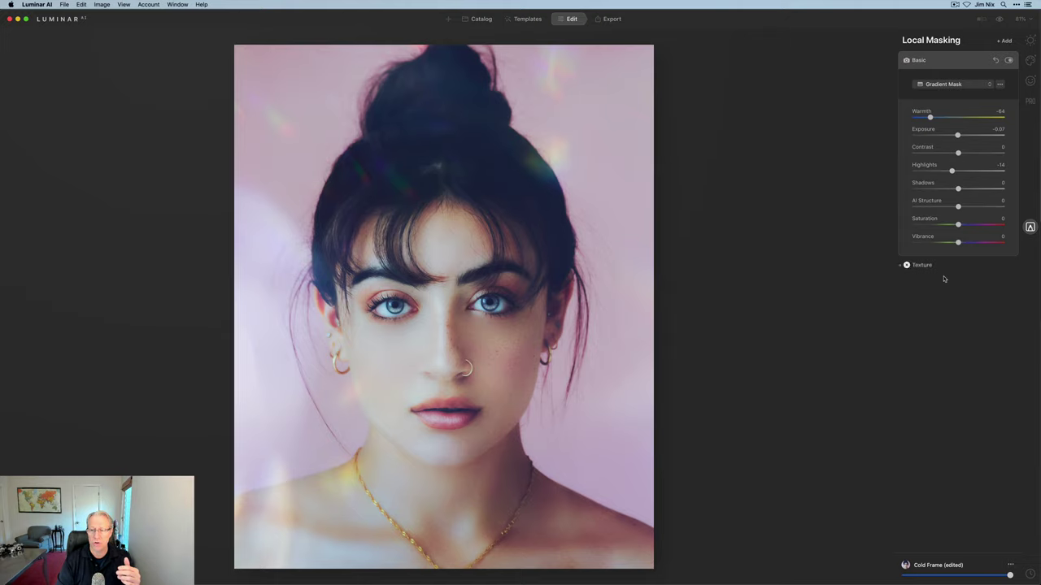
left_click(1008, 60)
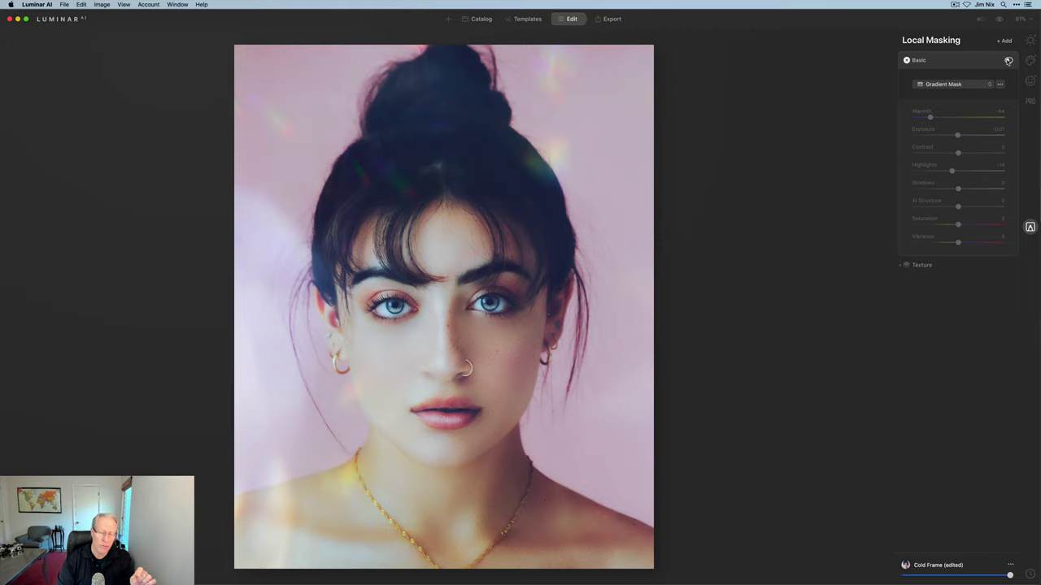
- Switch the gradient-masked Basic adjustment back on and collapse its settings
left_click(1009, 60)
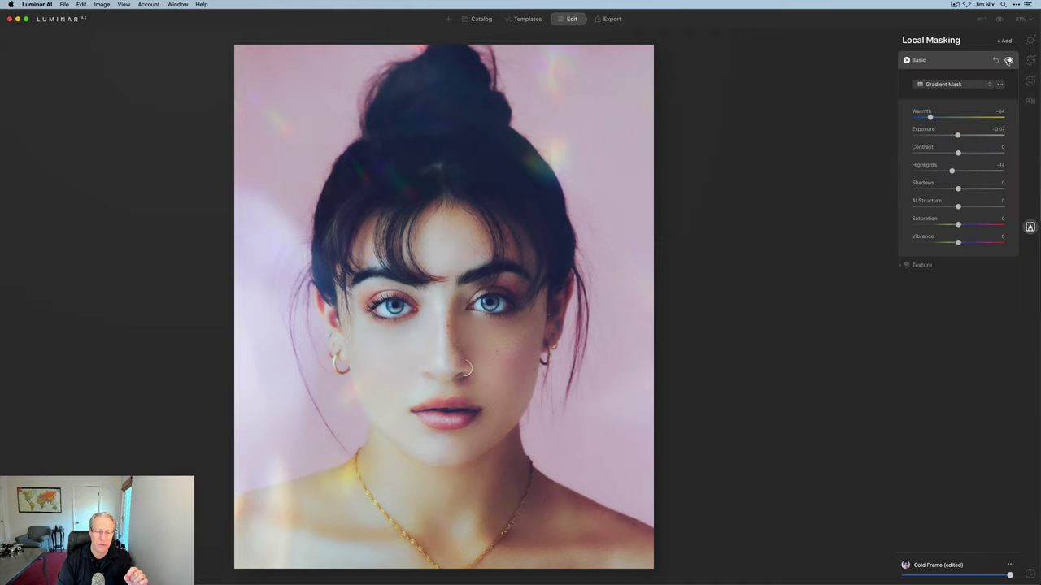
left_click(973, 61)
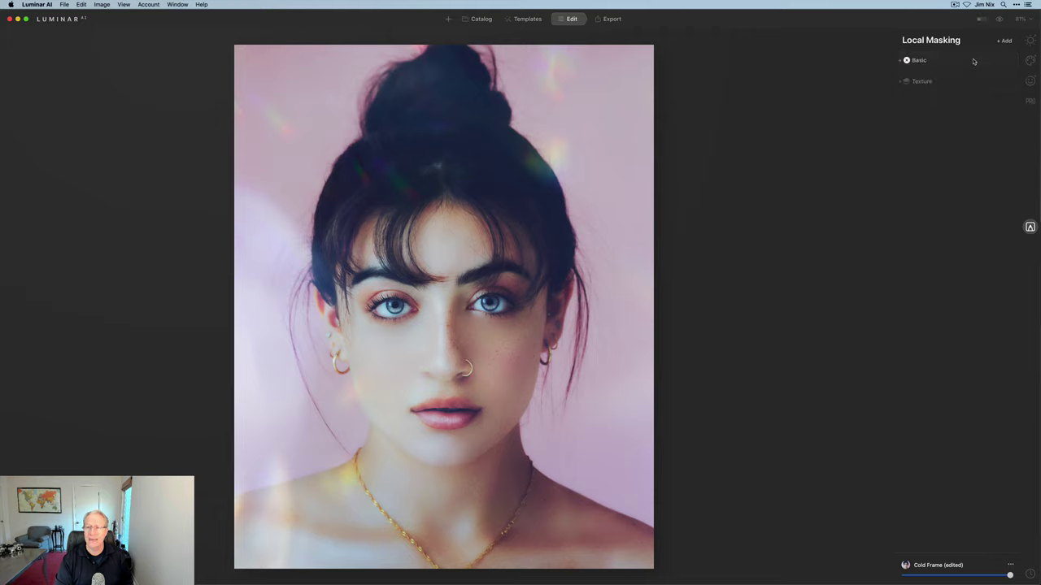
- Add a vignette to the portrait with Amount -52, Size 21 and Inner Light 13
left_click(1030, 41)
left_click(922, 238)
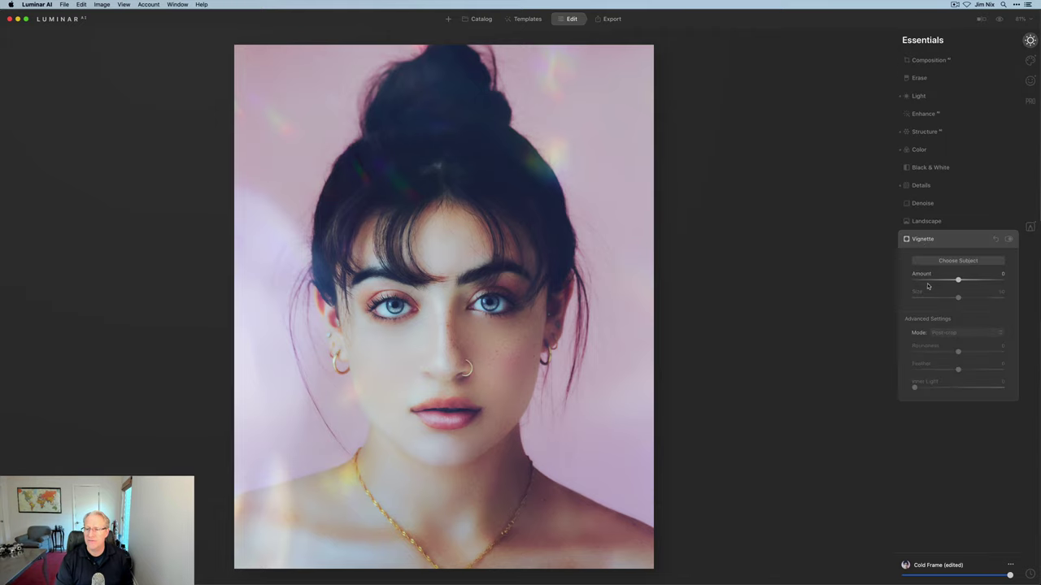
left_click_drag(958, 280, 937, 299)
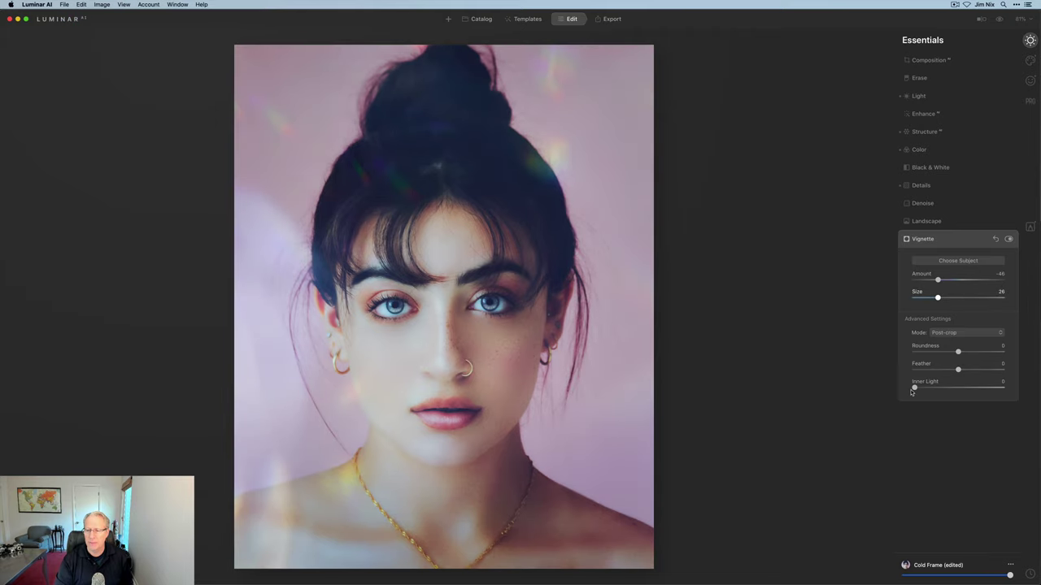
left_click_drag(915, 388, 927, 389)
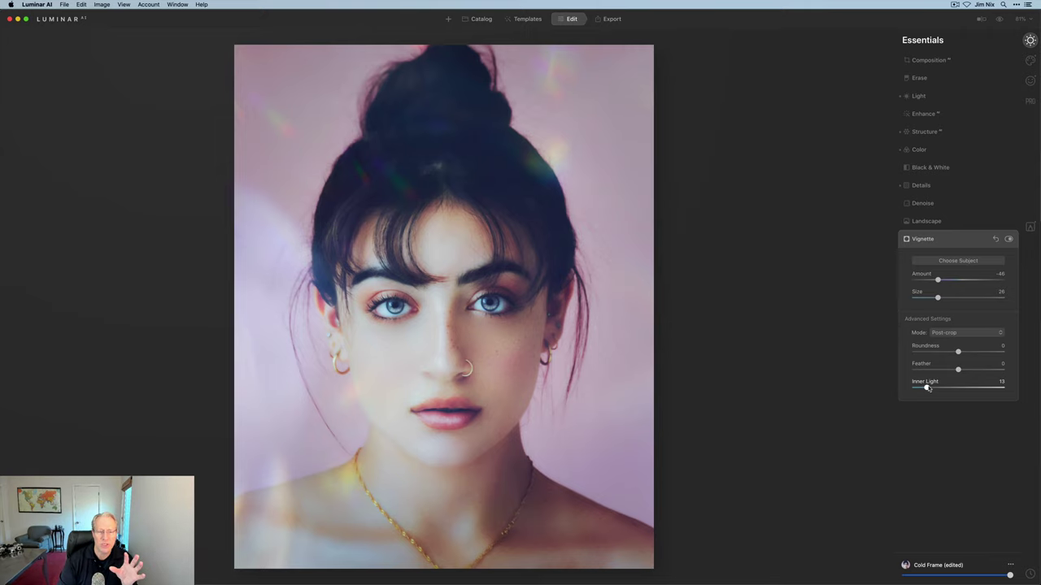
left_click_drag(938, 298, 934, 281)
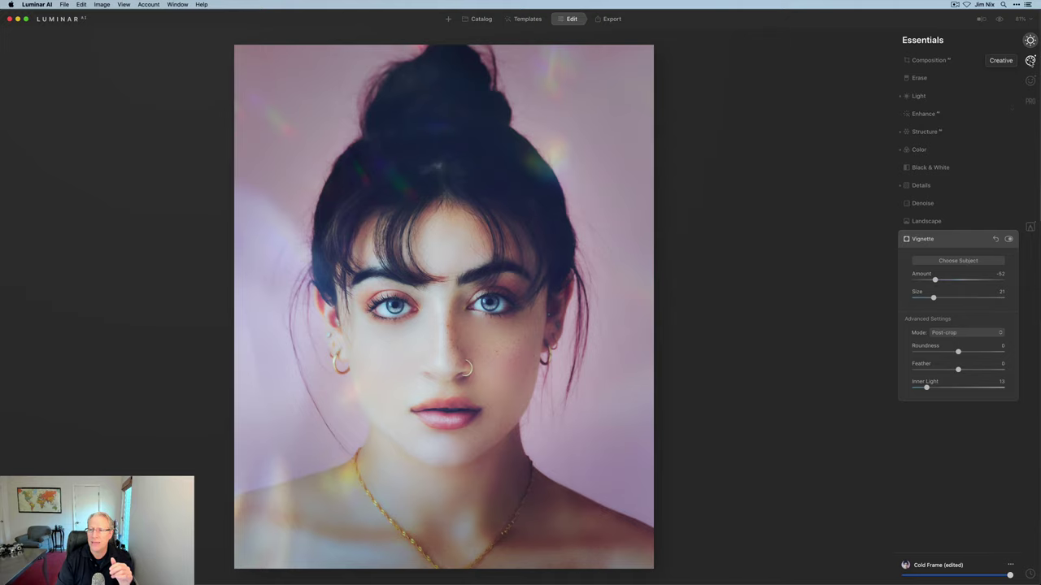
- Set the Skin AI Shine Removal to 100 and compare the portrait with the skin adjustment off and on
left_click(1030, 80)
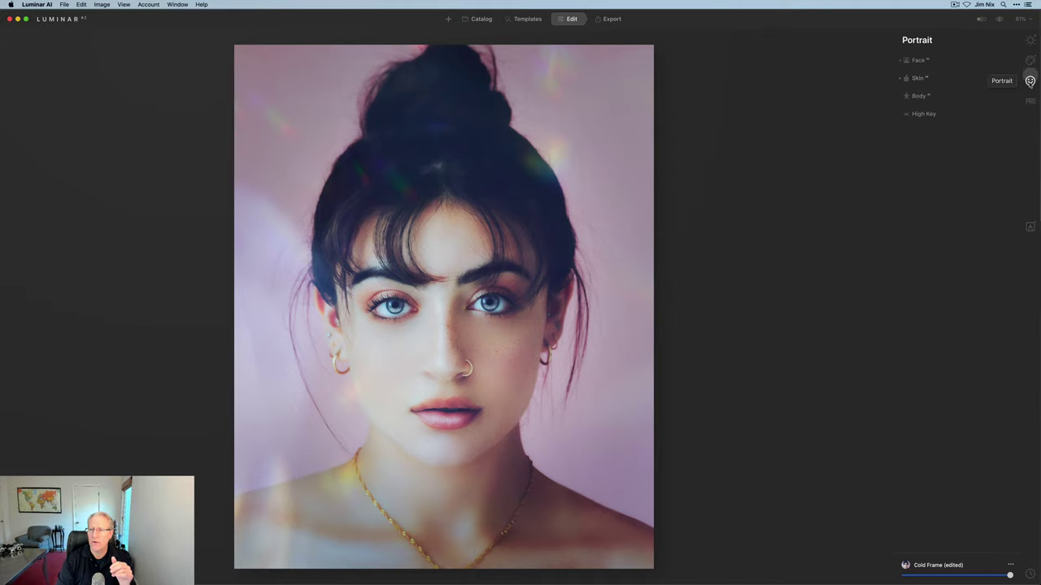
left_click(943, 79)
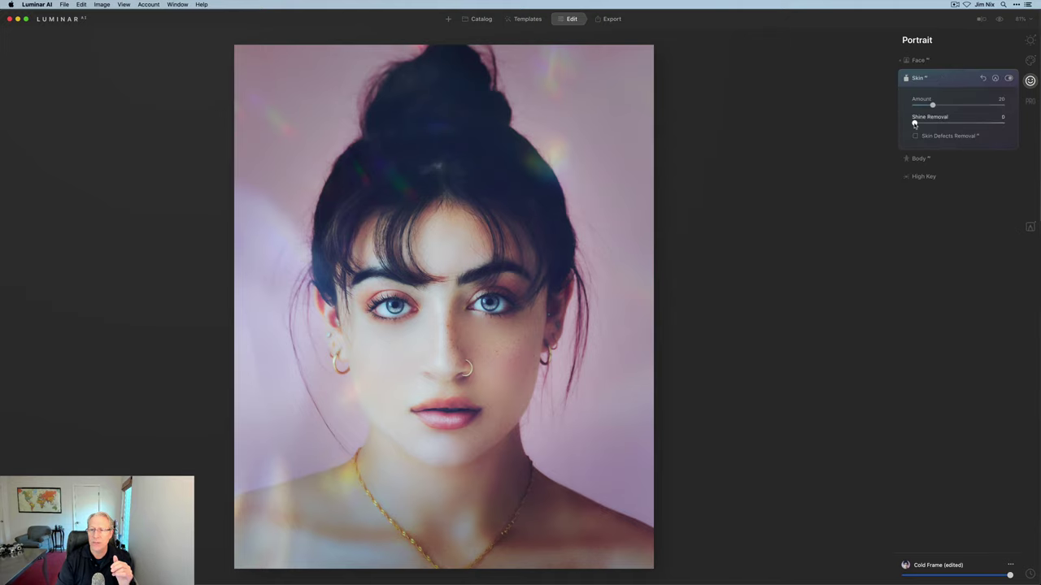
left_click_drag(914, 122, 1015, 126)
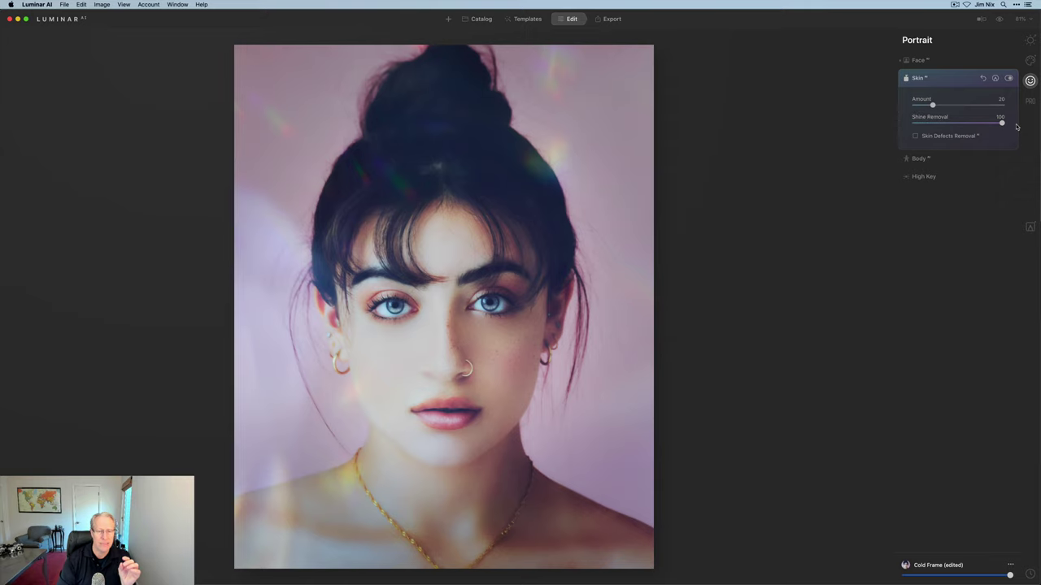
left_click(1008, 79)
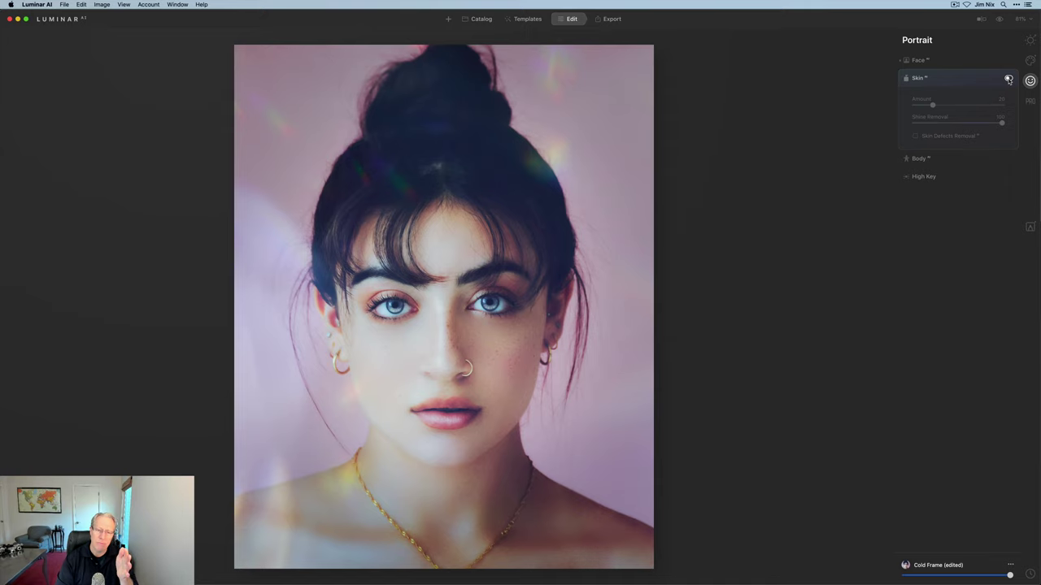
left_click(1008, 79)
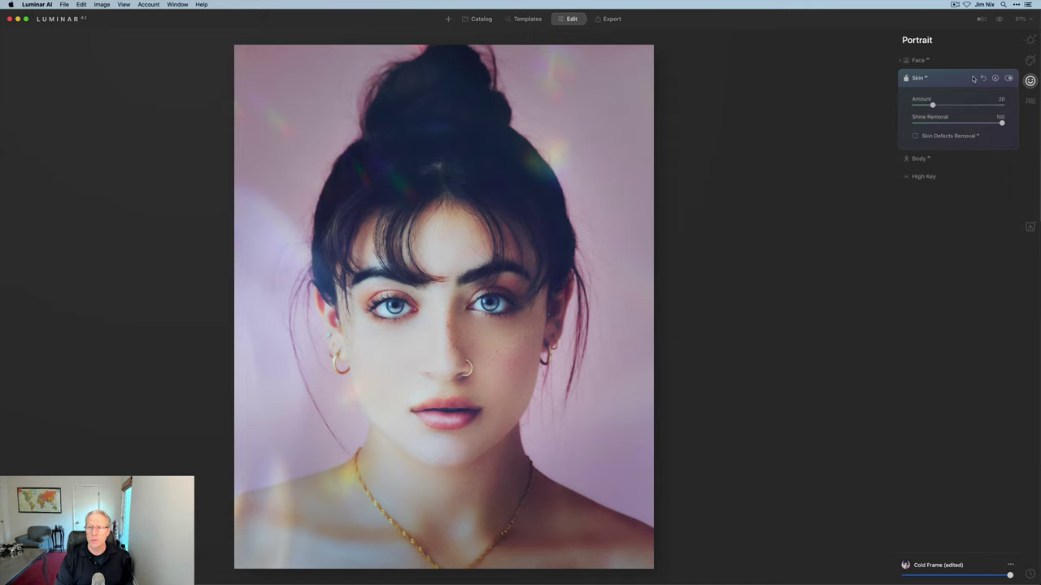
left_click(973, 79)
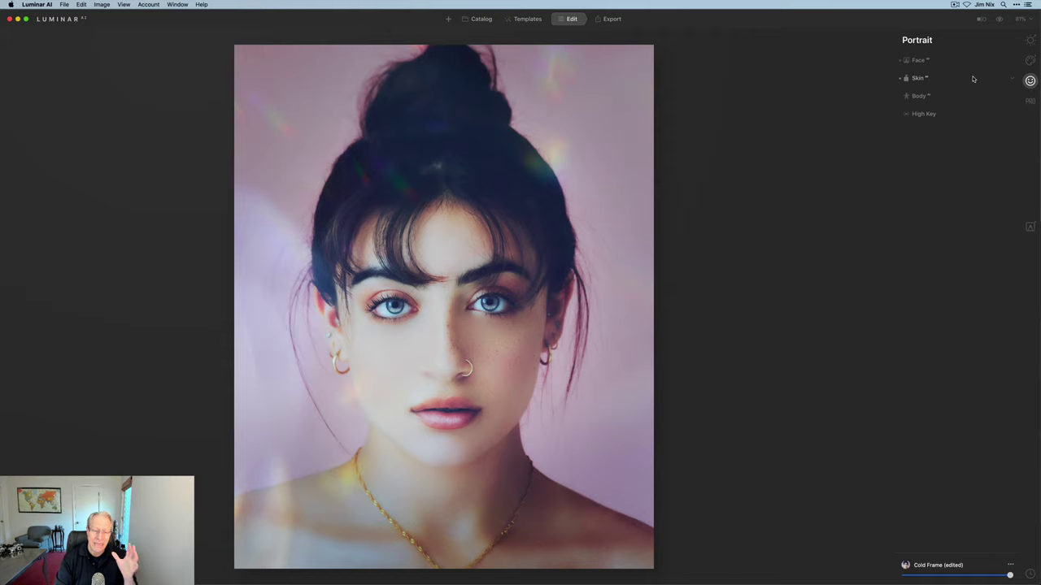
- Compare the edited portrait with the original, first as a full preview and then with the before/after split line moved across her face
left_click(999, 20)
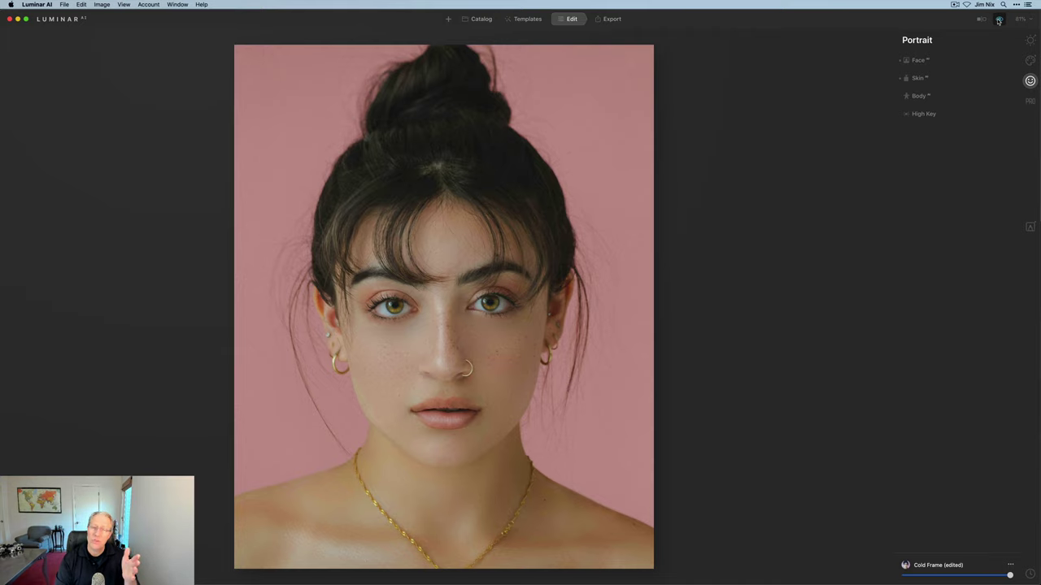
left_click(999, 21)
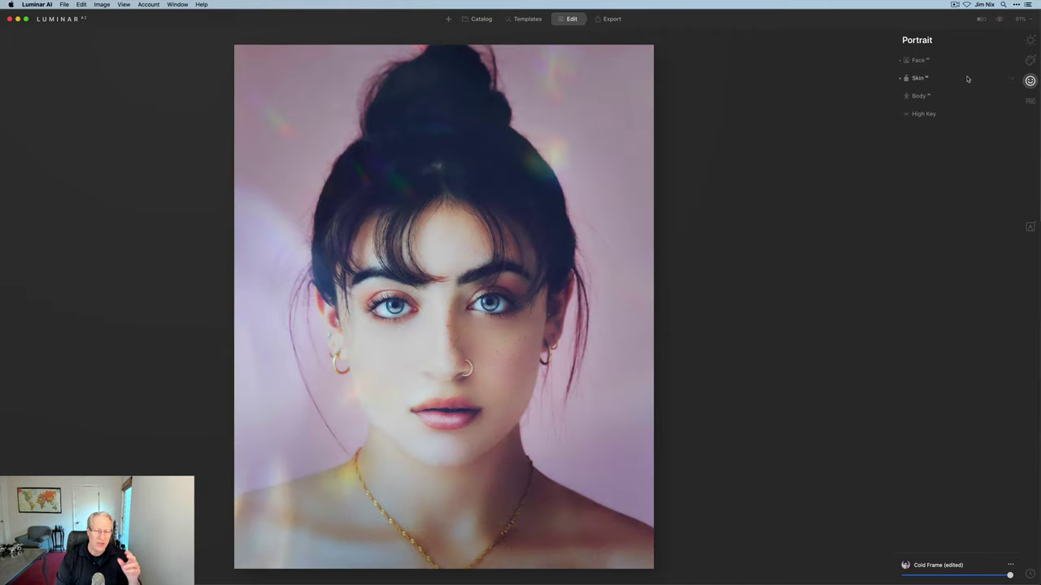
left_click(982, 18)
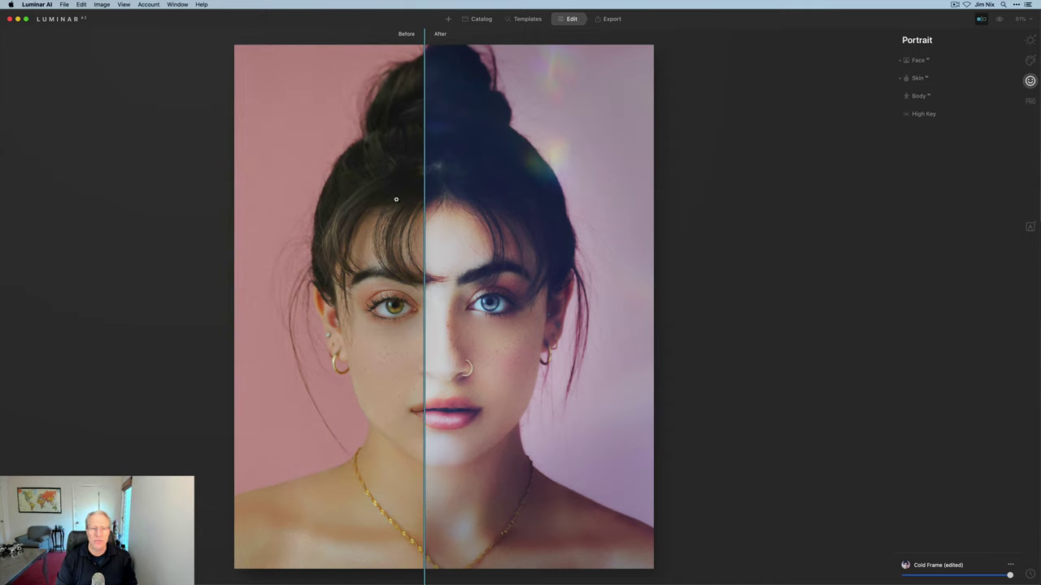
left_click_drag(426, 206, 336, 253)
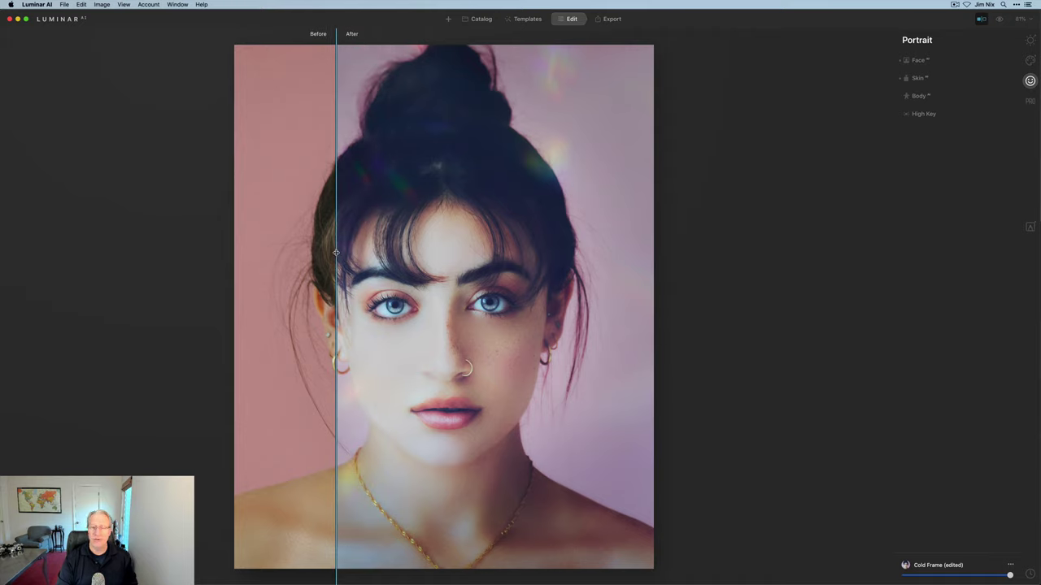
left_click(981, 20)
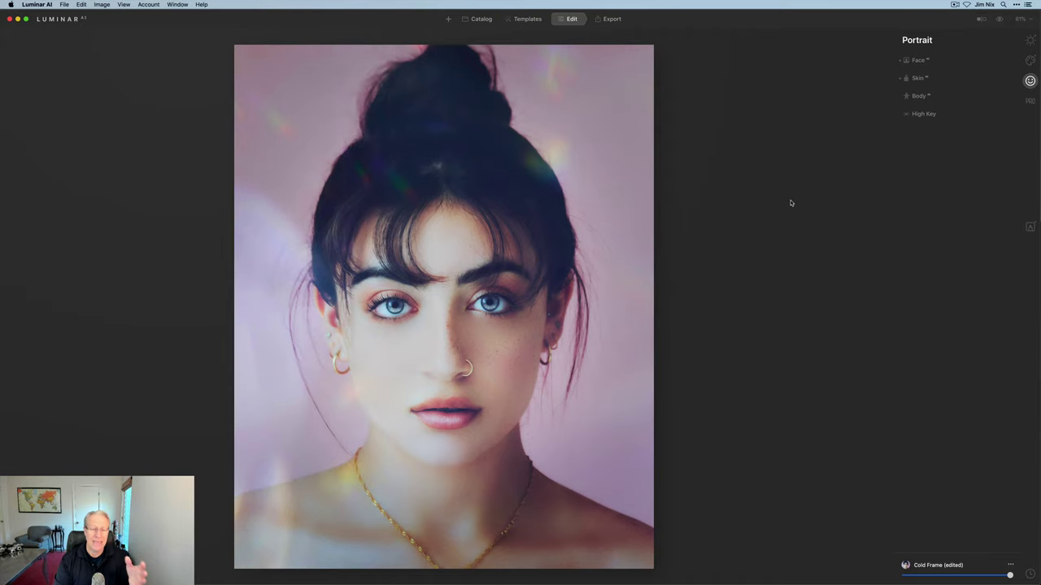